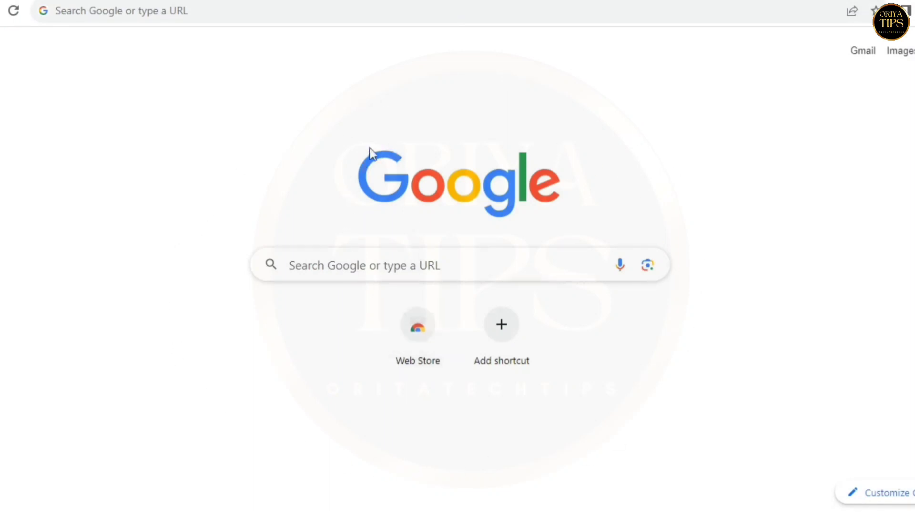
Step: Search Google for "citizen portal" and open the Odisha Police Citizen Portal website
click(402, 263)
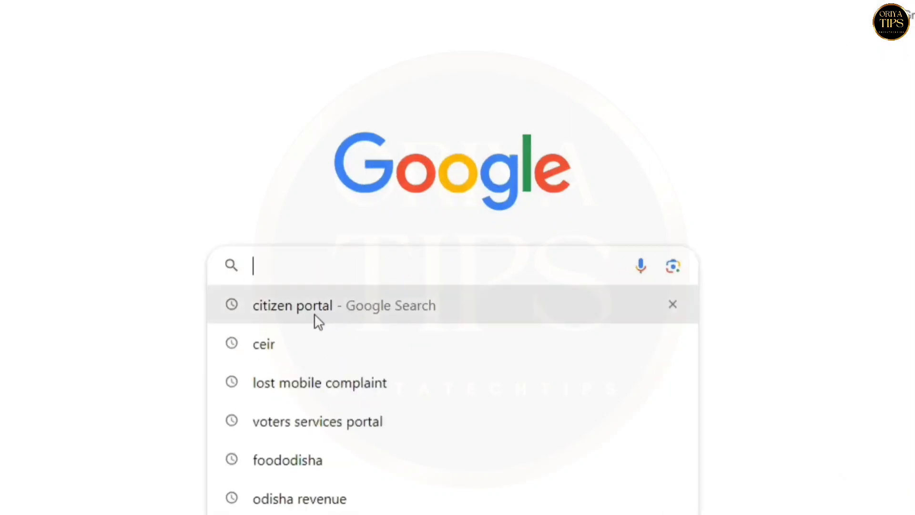
click(314, 313)
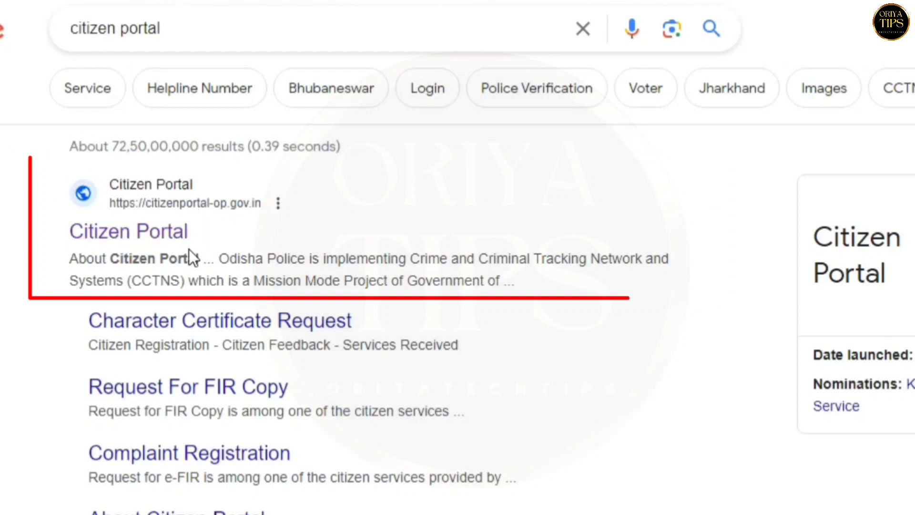
click(114, 234)
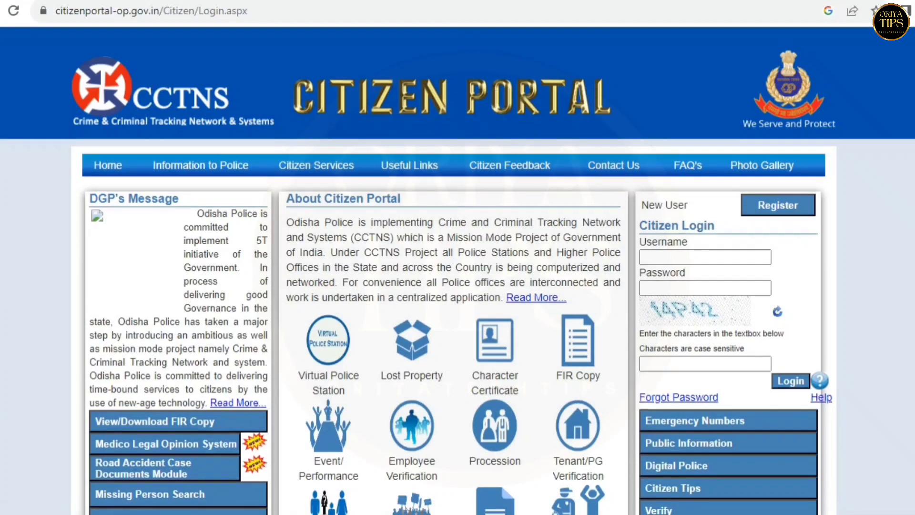
Step: Open the Citizen Registration form for a new user
scroll(457, 276, down, 1)
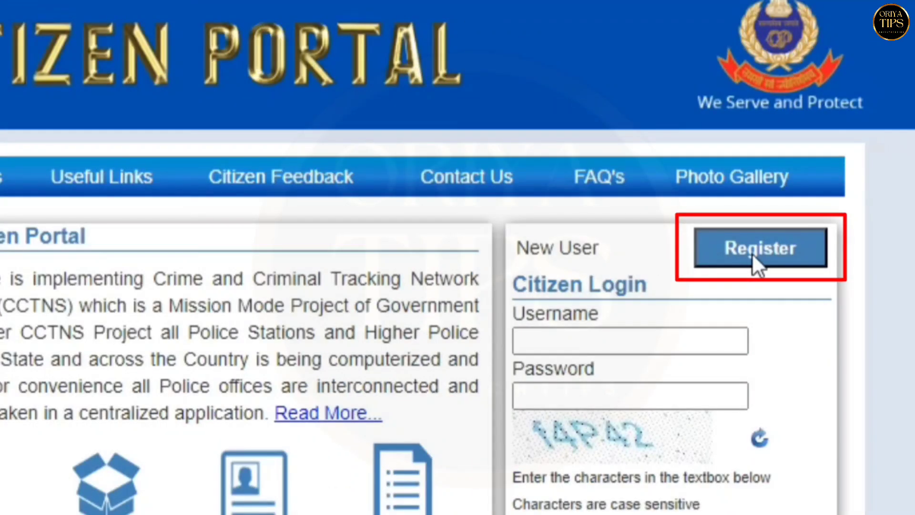
click(751, 252)
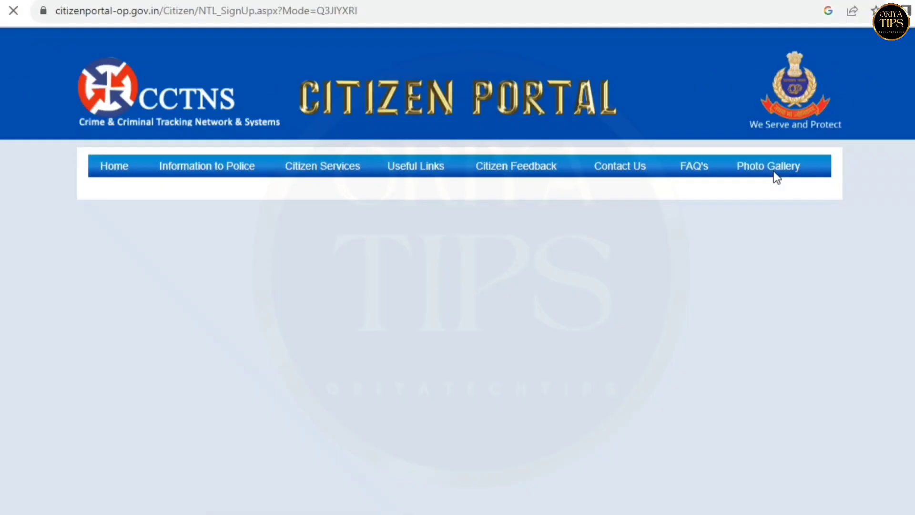
mouse_move(465, 183)
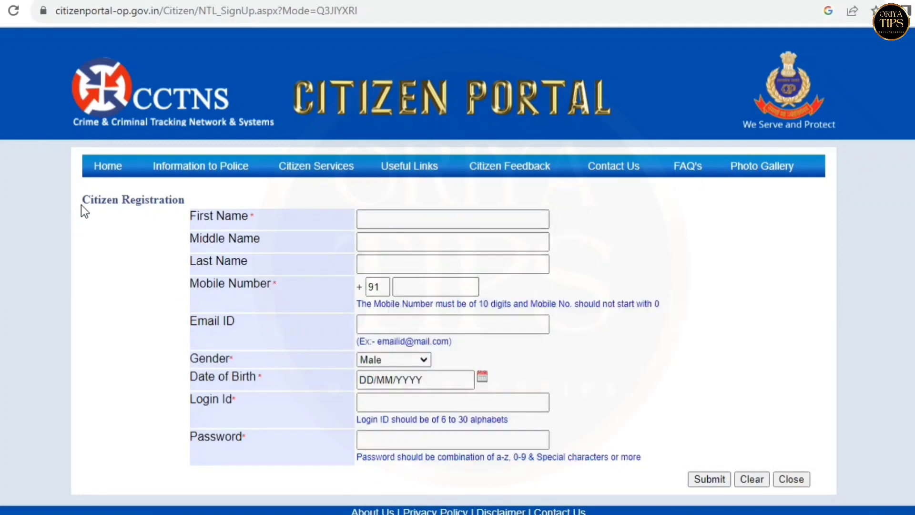
Step: Fill in the first, middle and last name on the registration form with placeholder x characters
drag(81, 204, 230, 218)
click(205, 196)
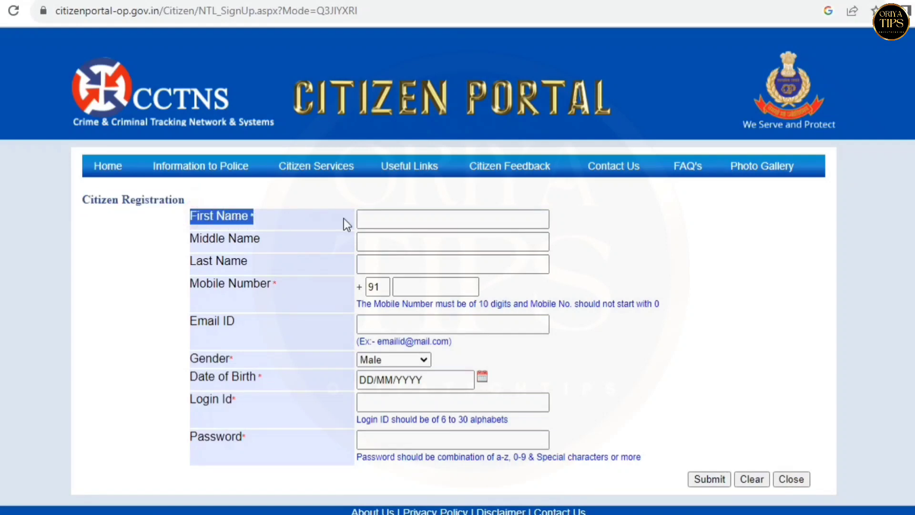
click(376, 222)
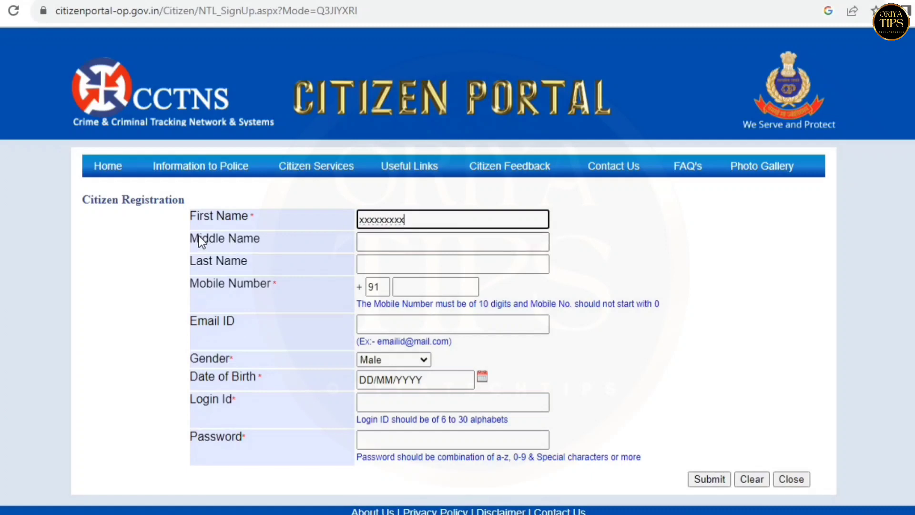
drag(191, 239, 224, 238)
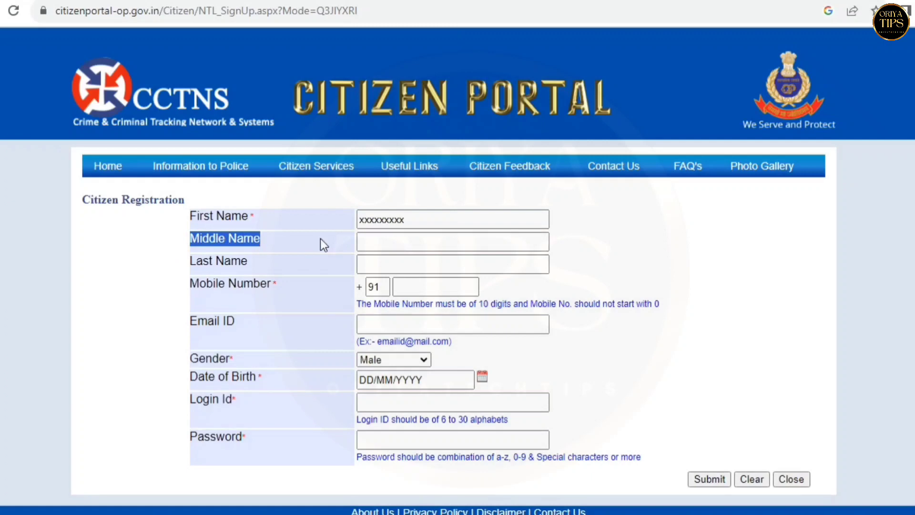
click(364, 240)
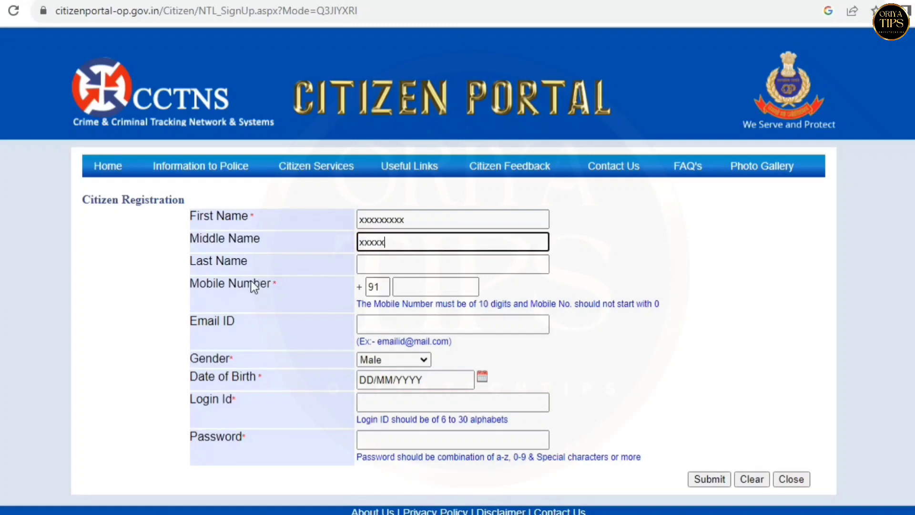
drag(196, 262, 255, 265)
click(416, 265)
text(xxxxx)
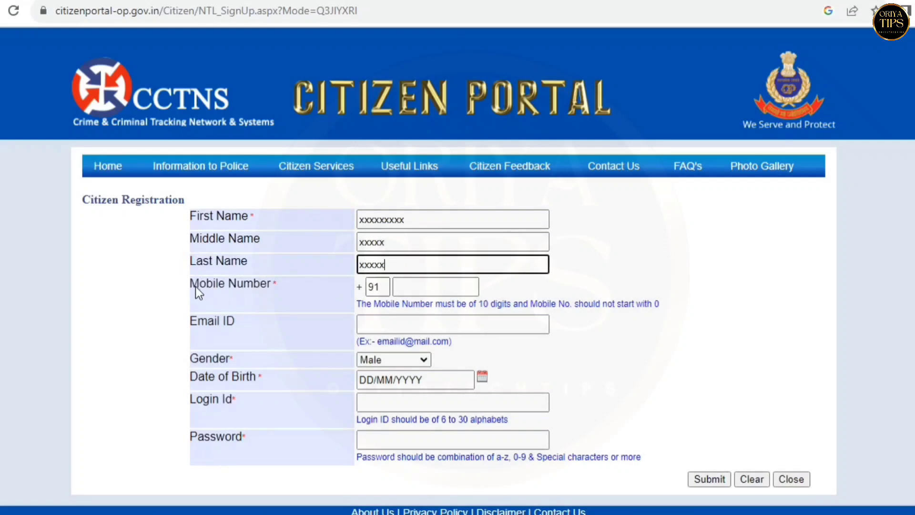
Step: Enter placeholder digits as the mobile number and place the cursor in the Email ID field
drag(194, 282, 267, 287)
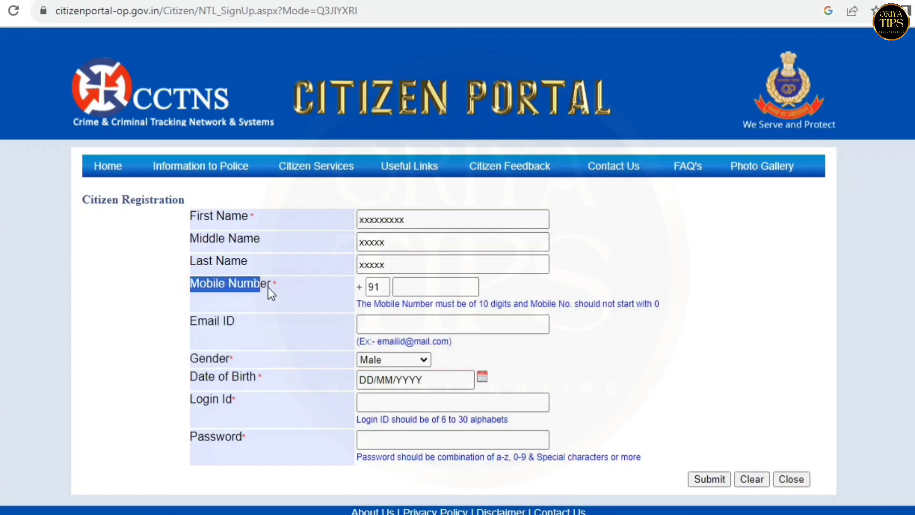
click(424, 287)
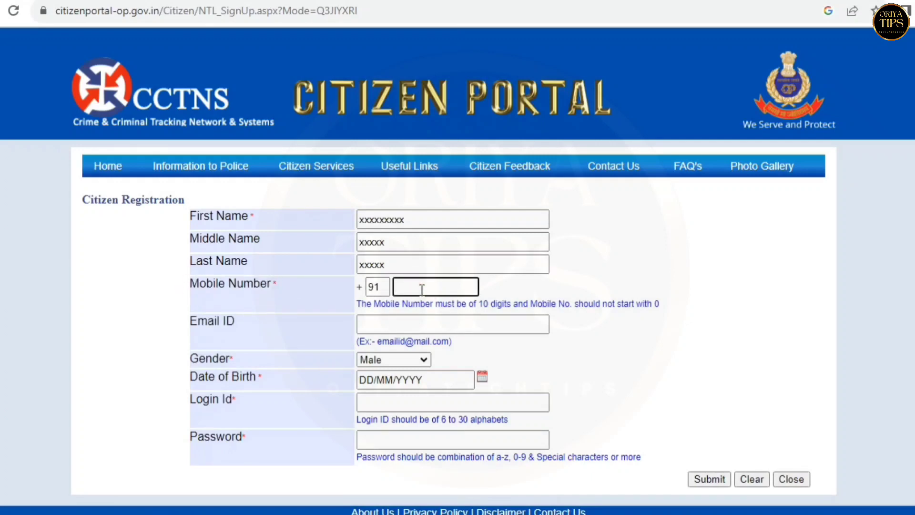
text(111111)
click(189, 326)
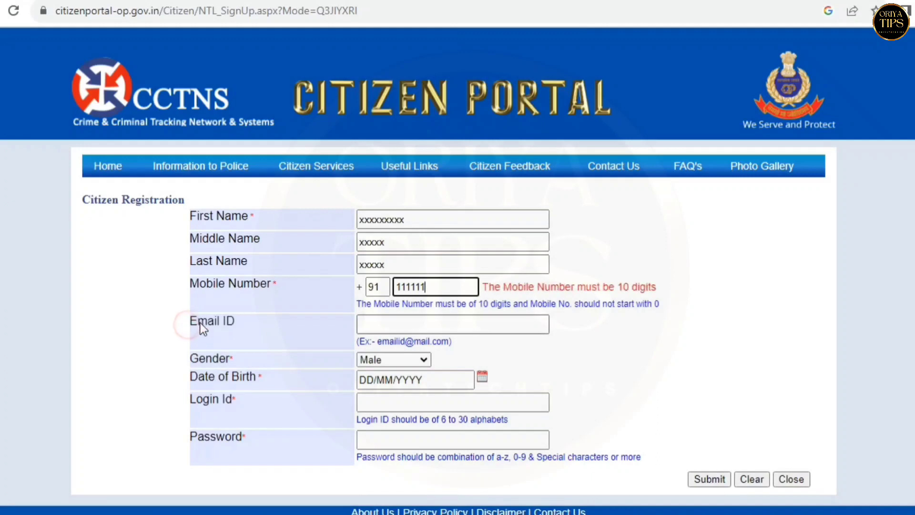
drag(193, 322, 213, 319)
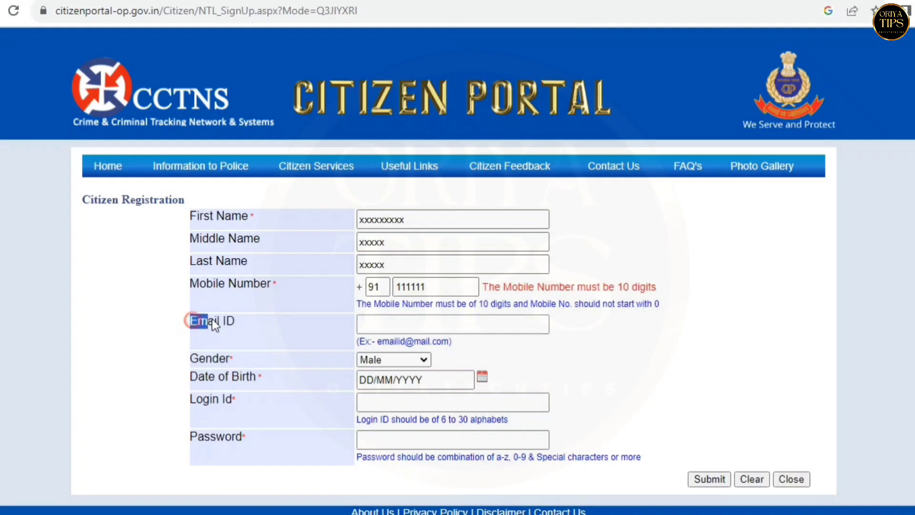
click(375, 323)
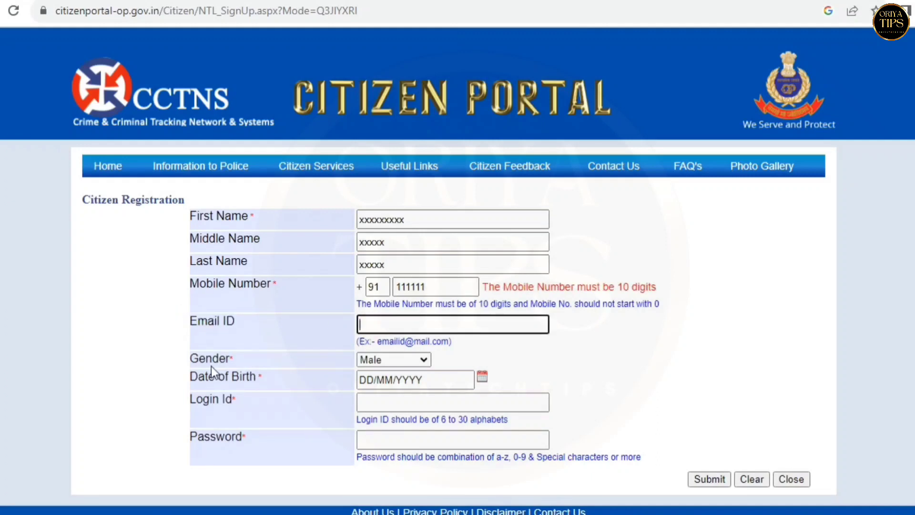
Step: Choose Male as the gender on the registration form
drag(190, 361, 204, 359)
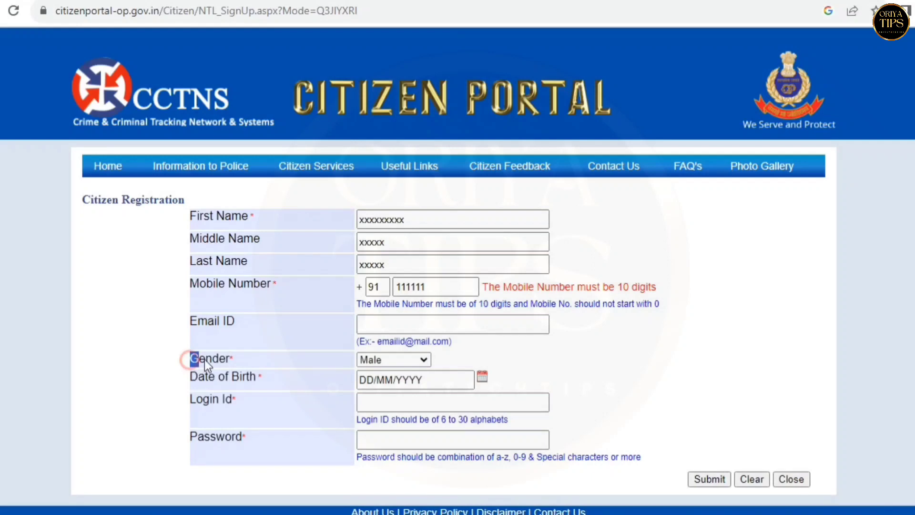
click(409, 359)
click(390, 374)
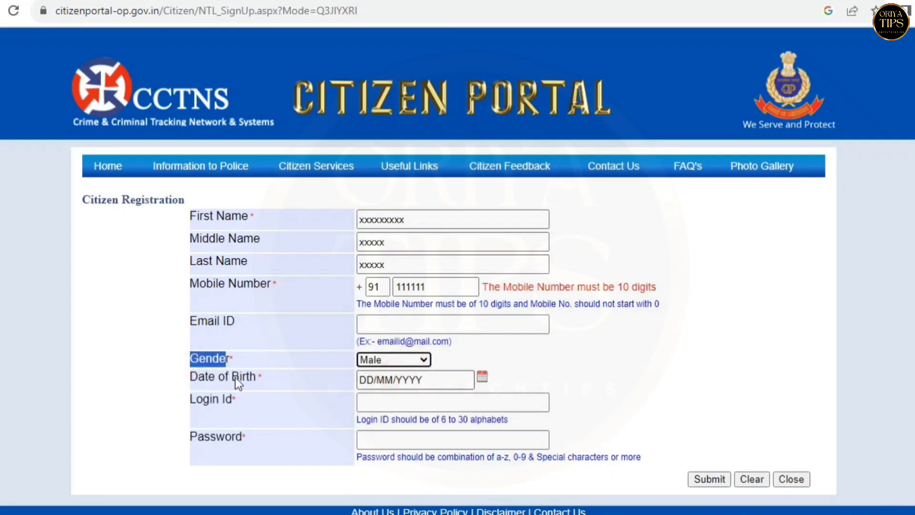
Step: Examine the date of birth, login ID and password fields along with the format rules for login ID and password
drag(190, 379, 256, 375)
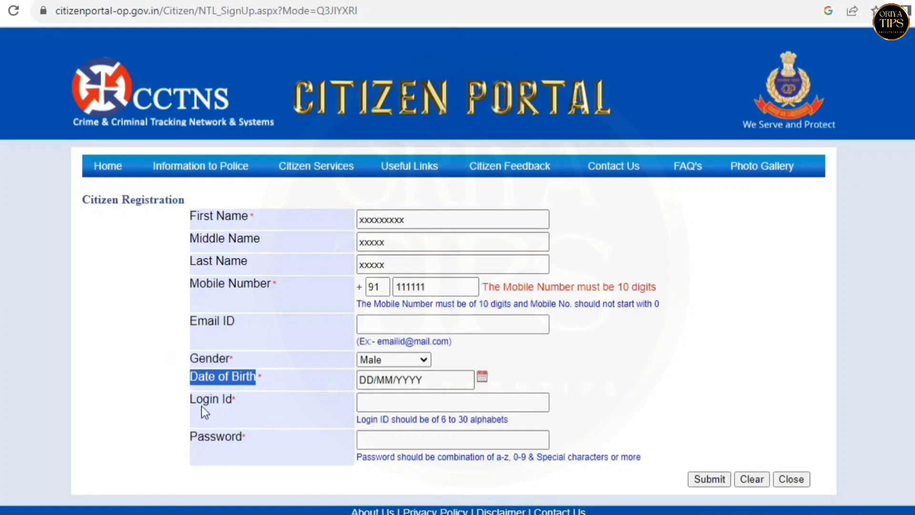
drag(190, 400, 285, 398)
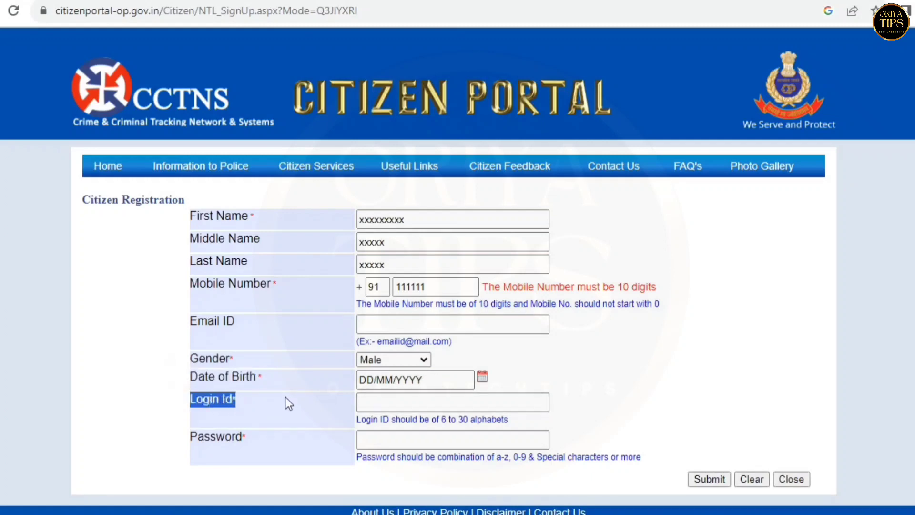
click(373, 403)
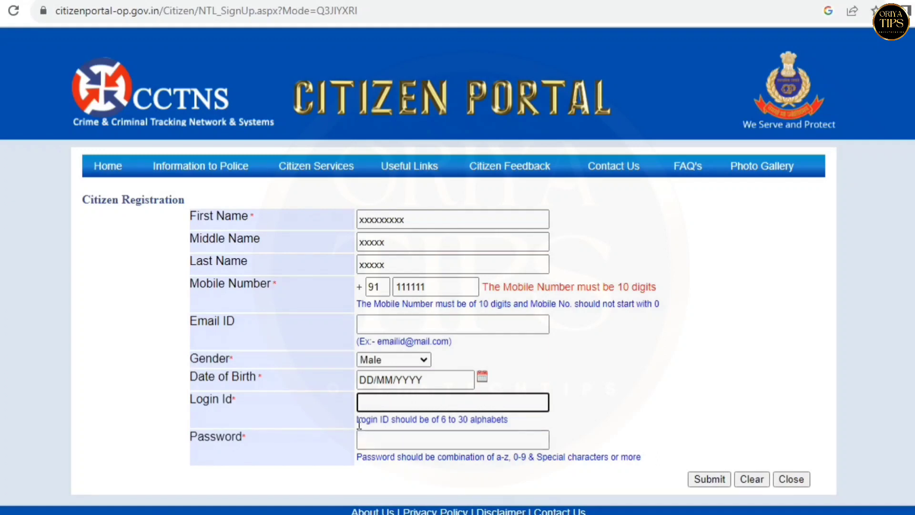
drag(358, 422, 422, 426)
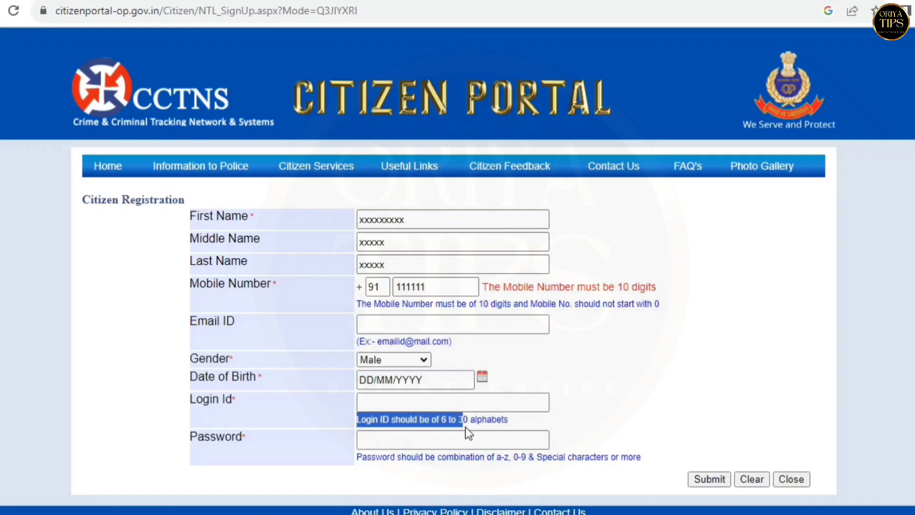
click(469, 402)
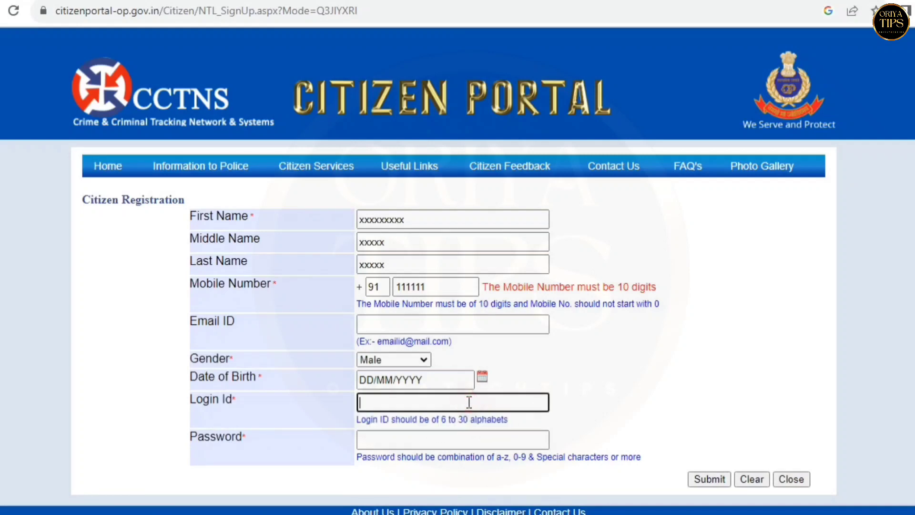
click(192, 436)
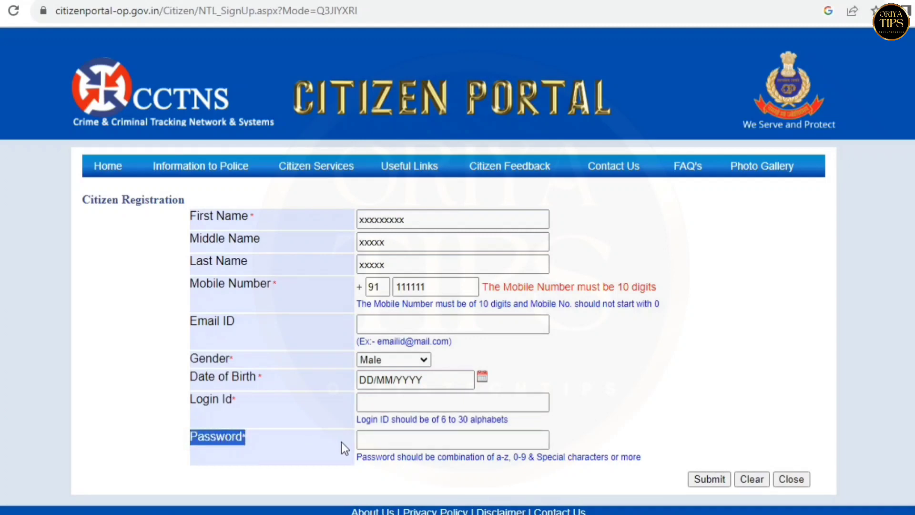
click(410, 441)
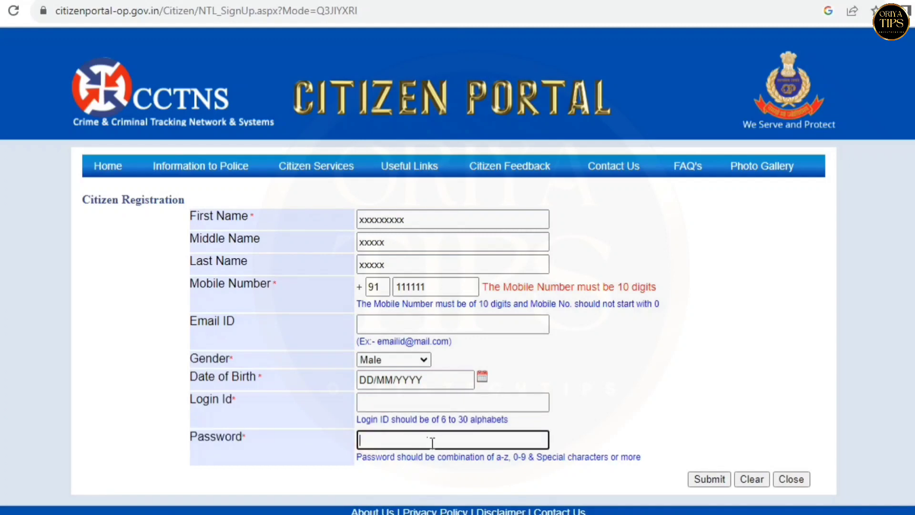
drag(360, 459, 513, 462)
drag(628, 464, 645, 463)
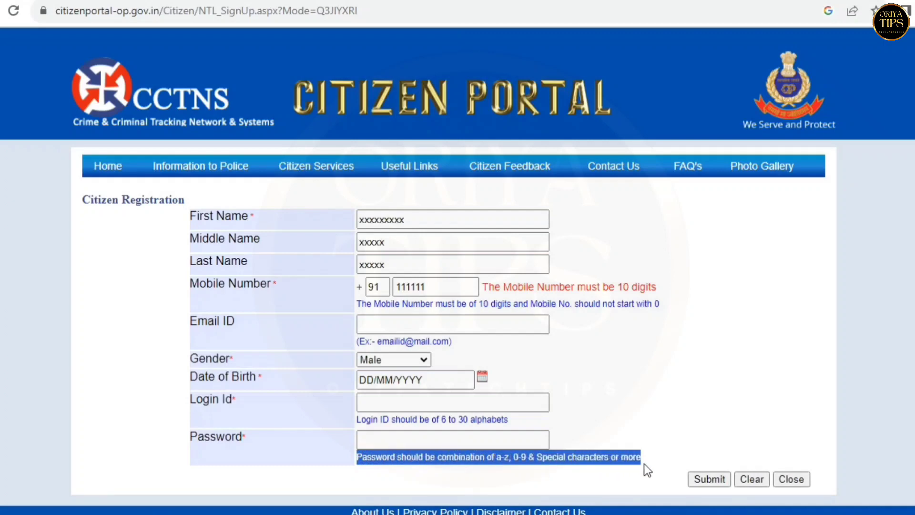
click(448, 438)
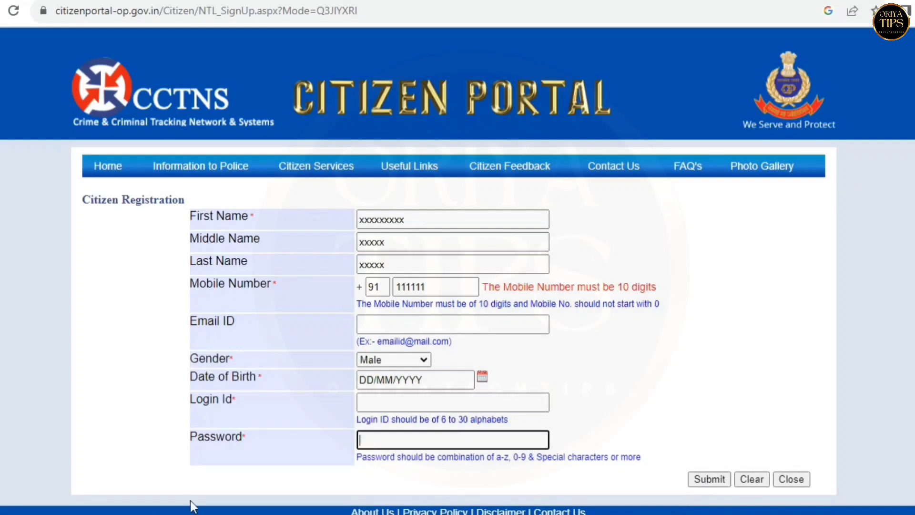
Step: Return to the portal's home page and log in with the account username, password and captcha characters
click(112, 167)
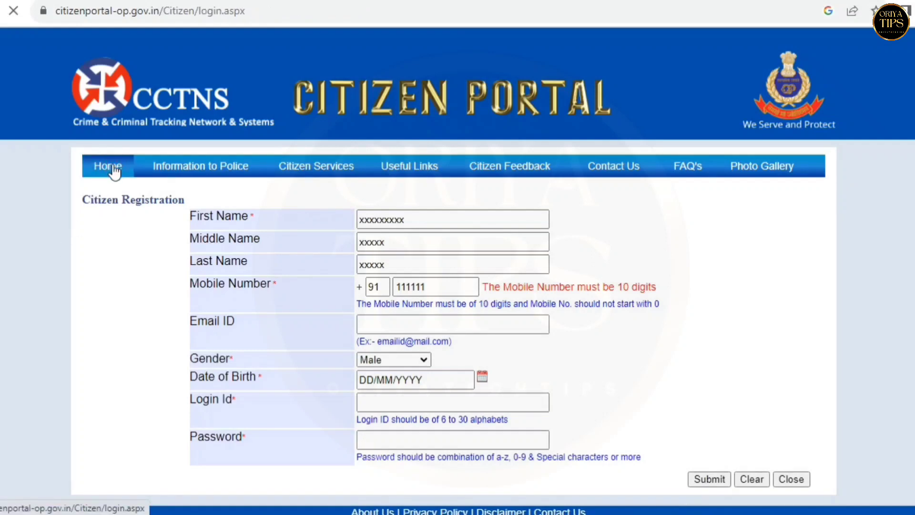
scroll(639, 241, down, 1)
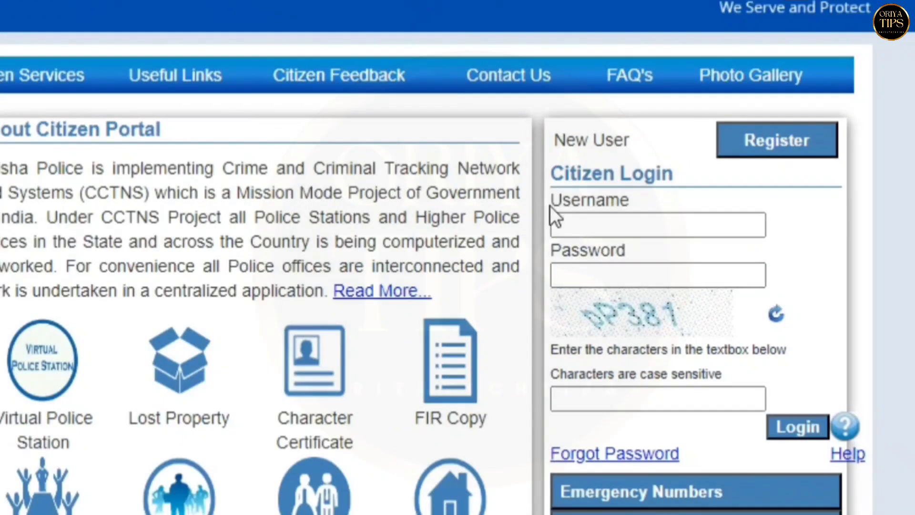
click(641, 191)
drag(551, 204, 653, 208)
click(650, 220)
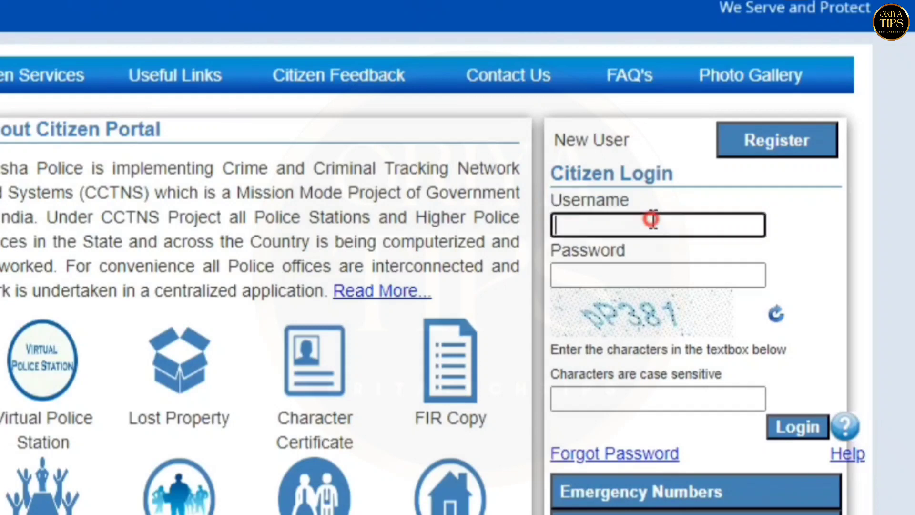
drag(552, 251, 651, 276)
click(636, 277)
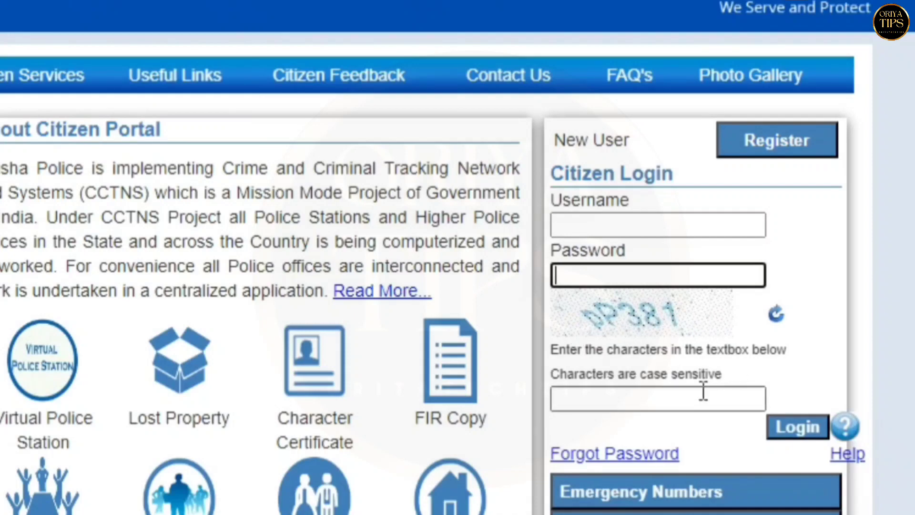
click(645, 404)
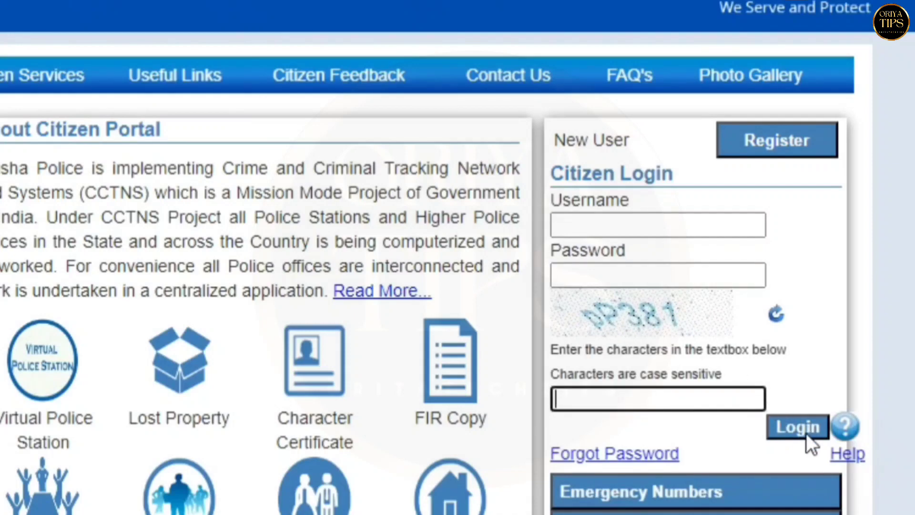
click(805, 423)
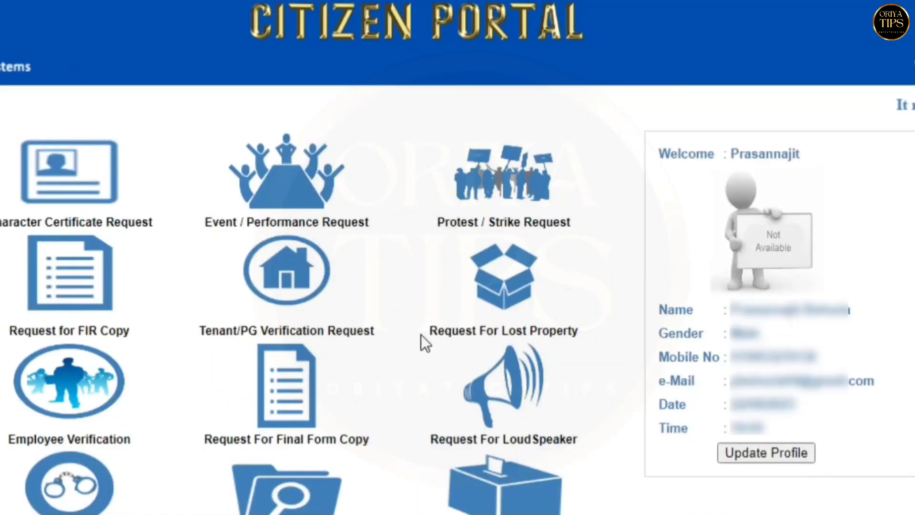
Step: Start a new lost property registration from the Request For Lost Property service
click(520, 328)
drag(424, 332, 580, 331)
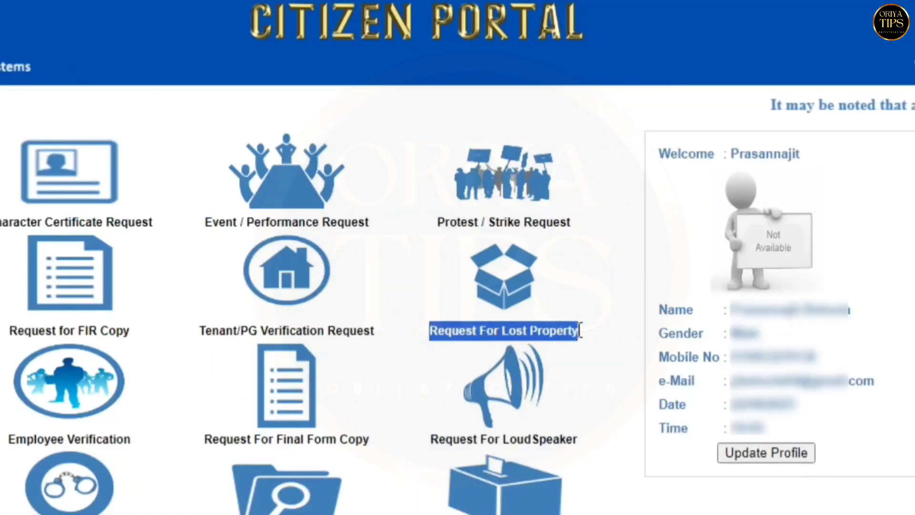
mouse_move(517, 303)
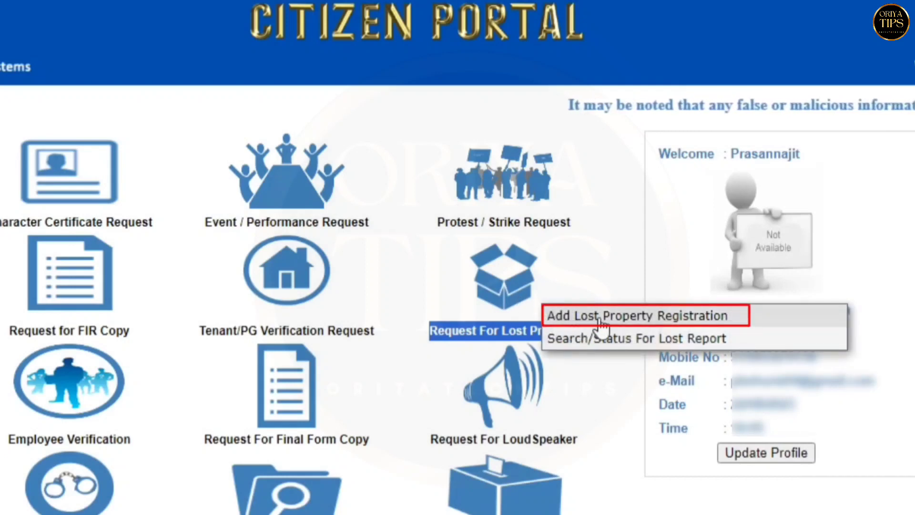
click(631, 322)
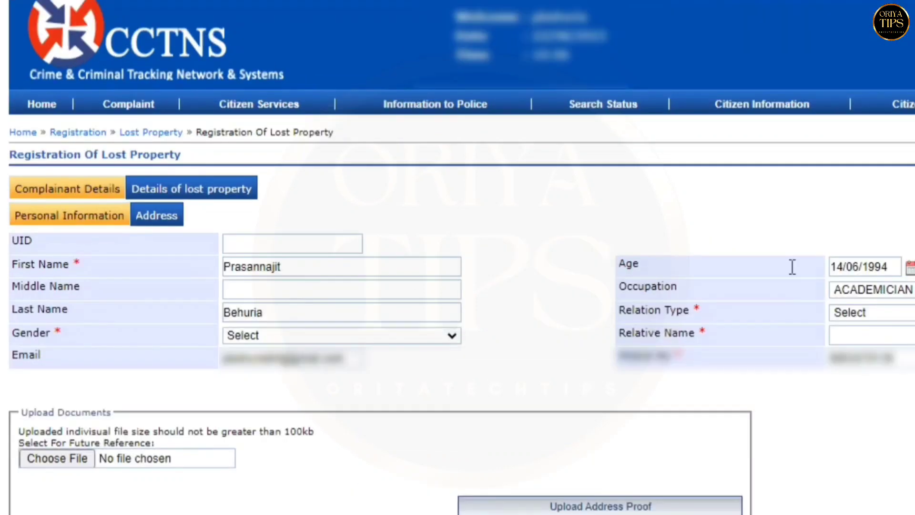
Step: Examine the form heading and the UID, first name, middle name and last name fields in the complainant's personal information
drag(16, 153, 181, 154)
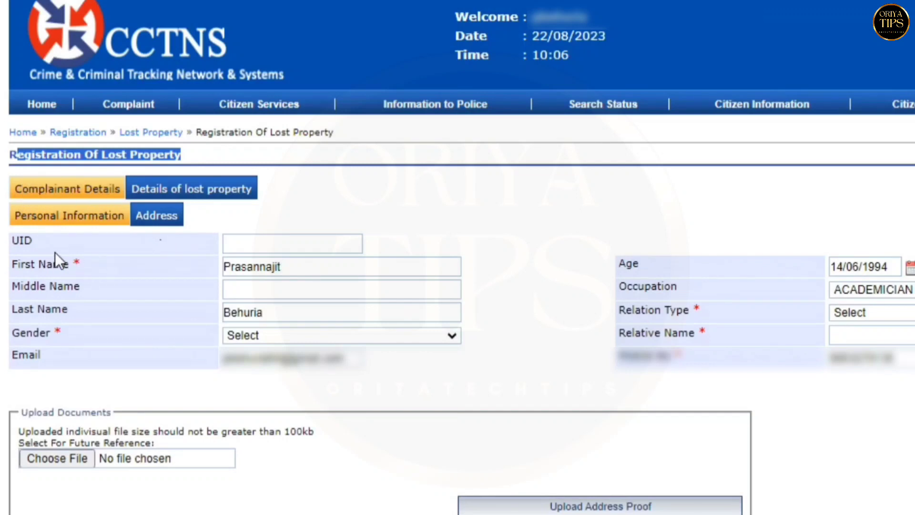
drag(15, 241, 30, 241)
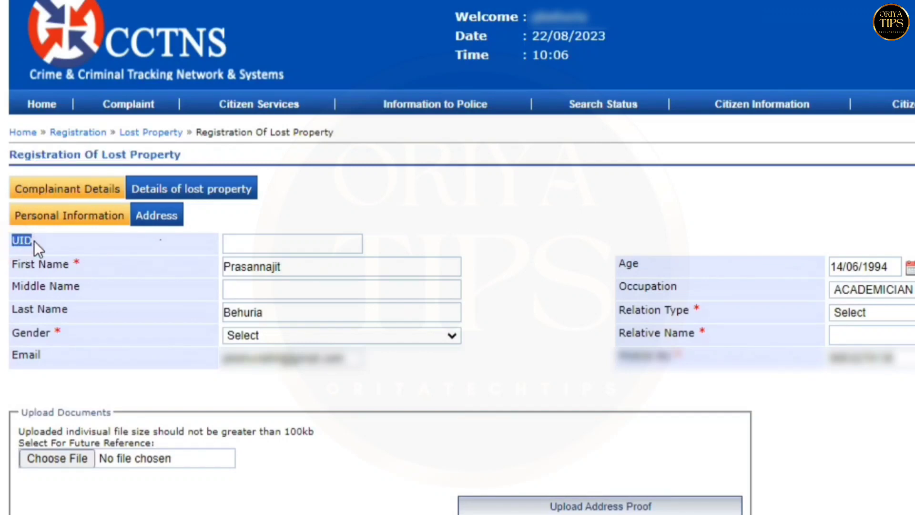
click(239, 243)
drag(13, 266, 214, 268)
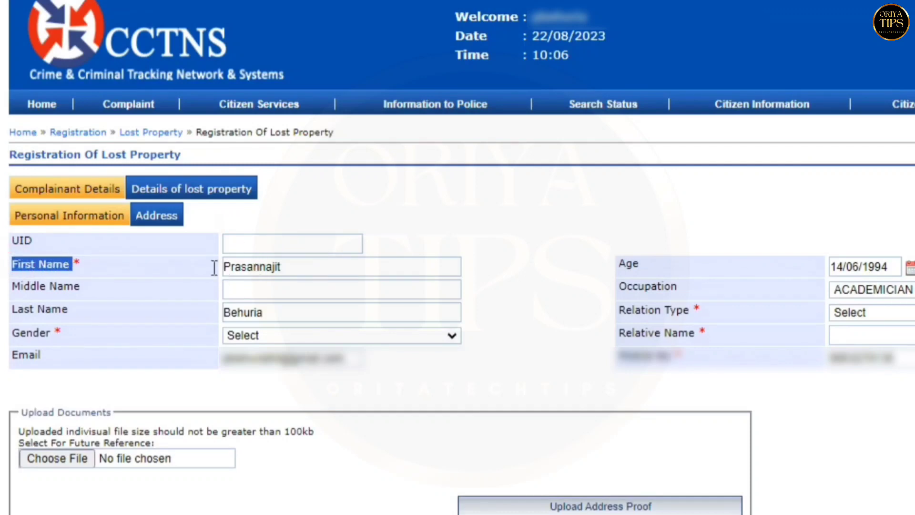
drag(13, 286, 59, 287)
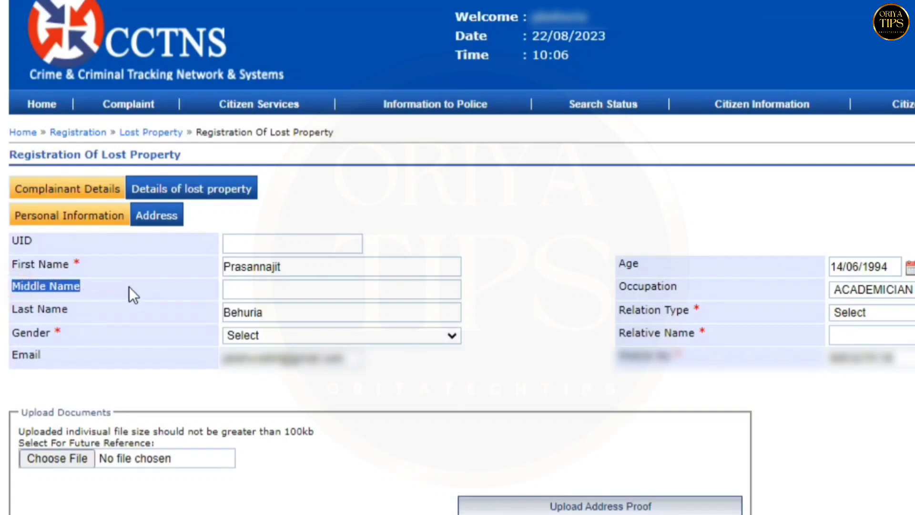
click(259, 298)
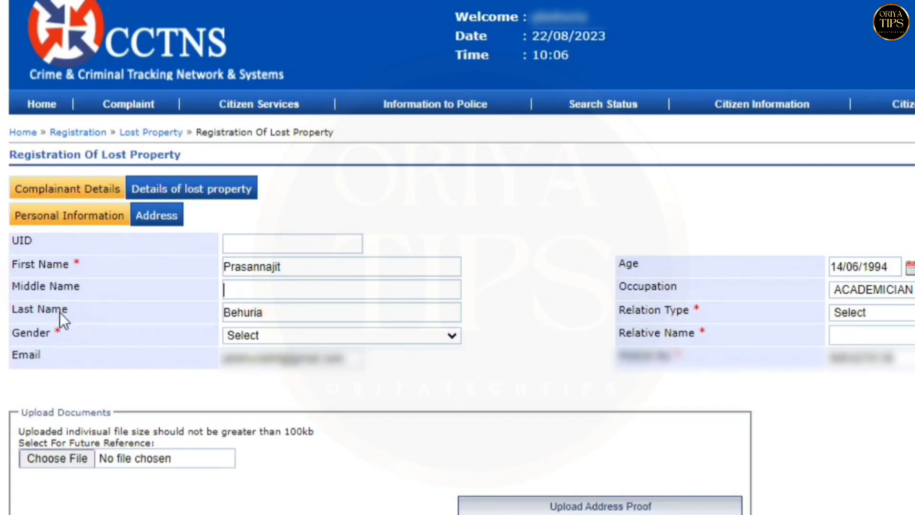
drag(11, 315, 77, 315)
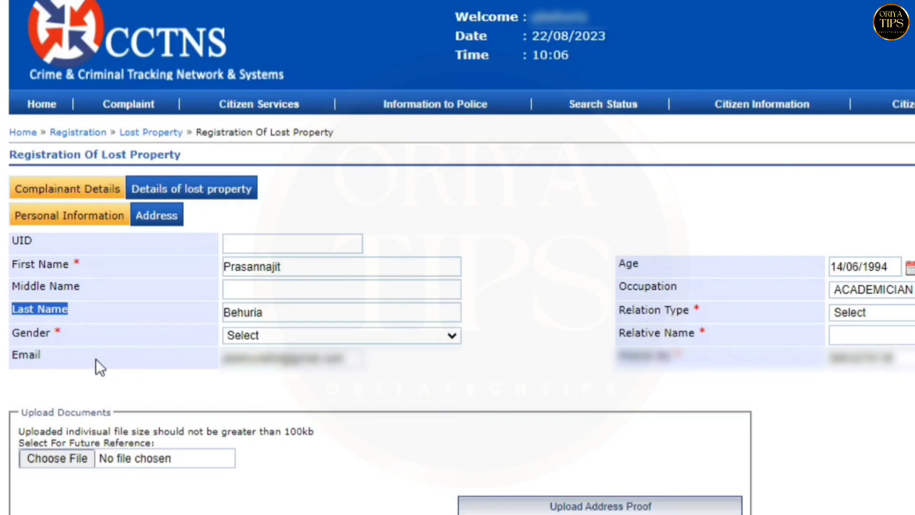
Step: Set the complainant's gender to Male
drag(12, 332, 58, 337)
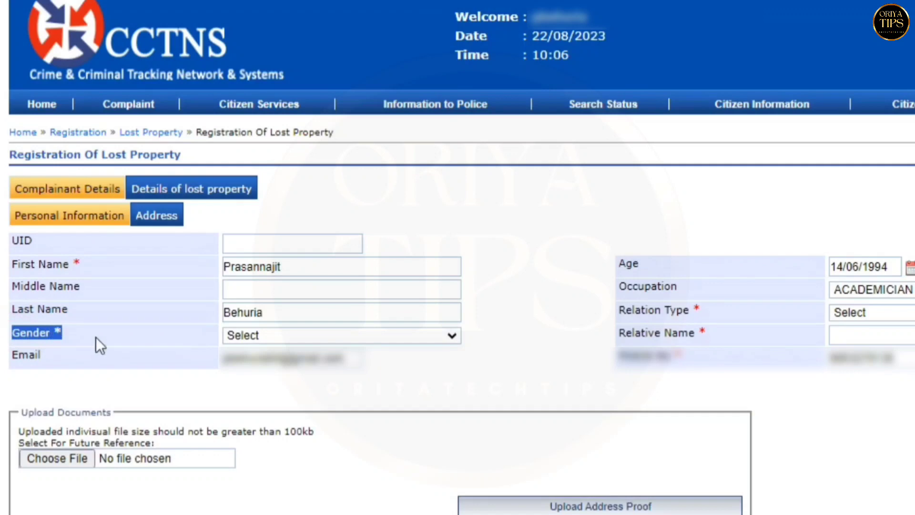
click(257, 339)
click(264, 368)
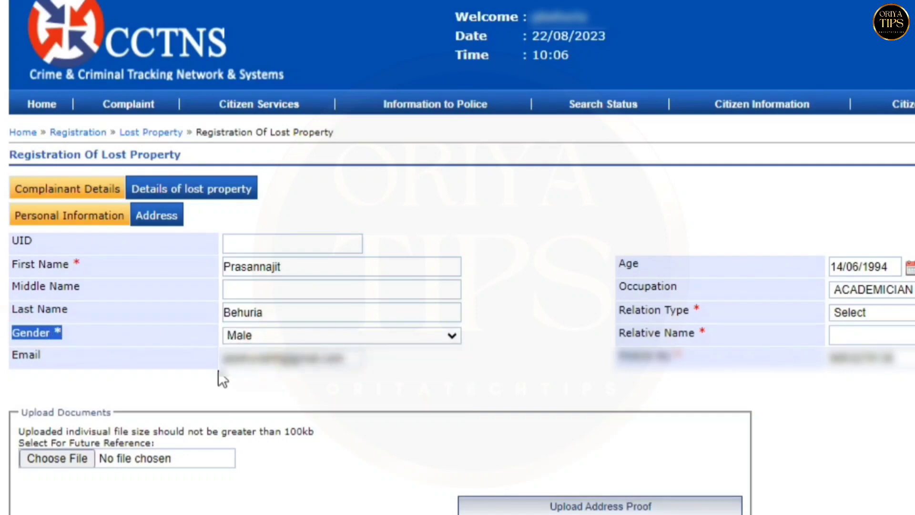
Step: Check the complainant's email and age fields and set the occupation to BUSINESS
drag(14, 355, 49, 367)
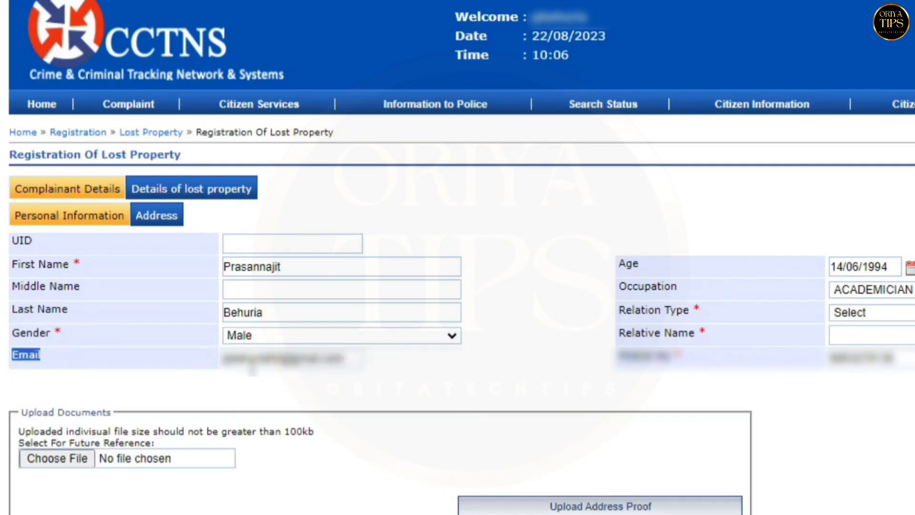
click(624, 272)
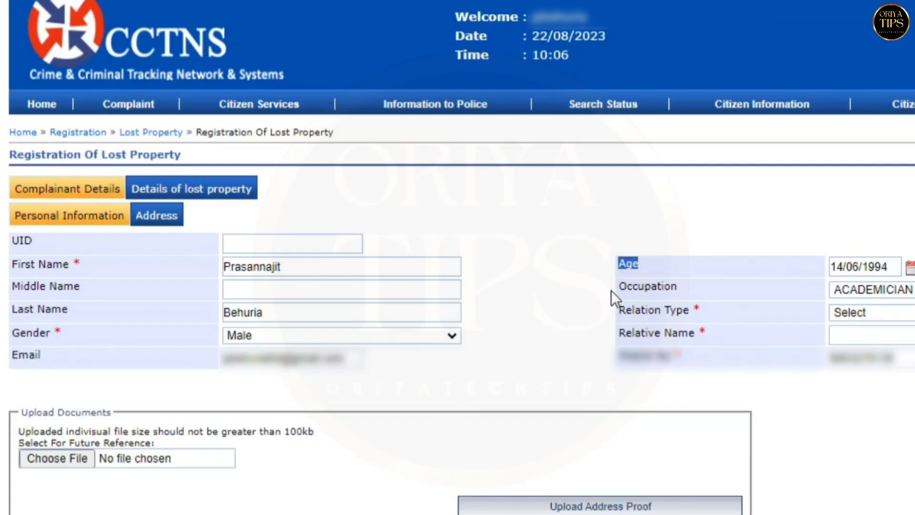
drag(618, 286, 676, 287)
click(893, 289)
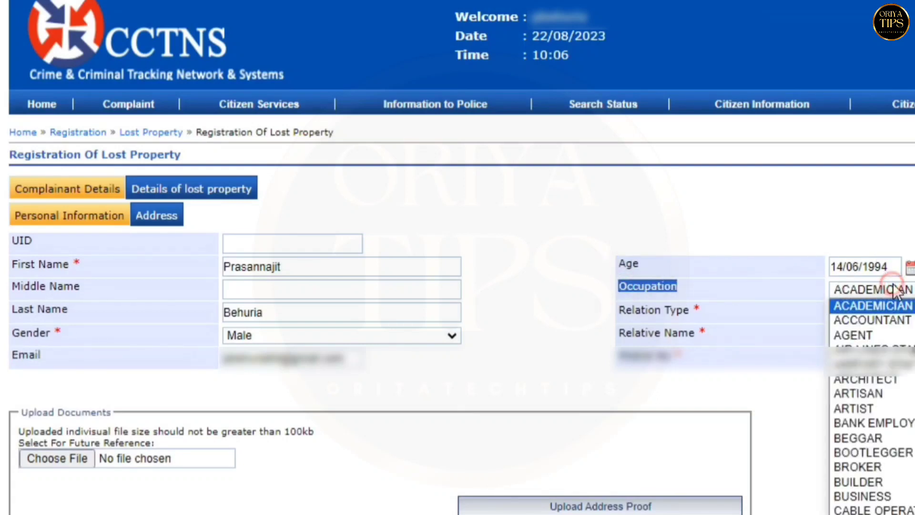
click(863, 496)
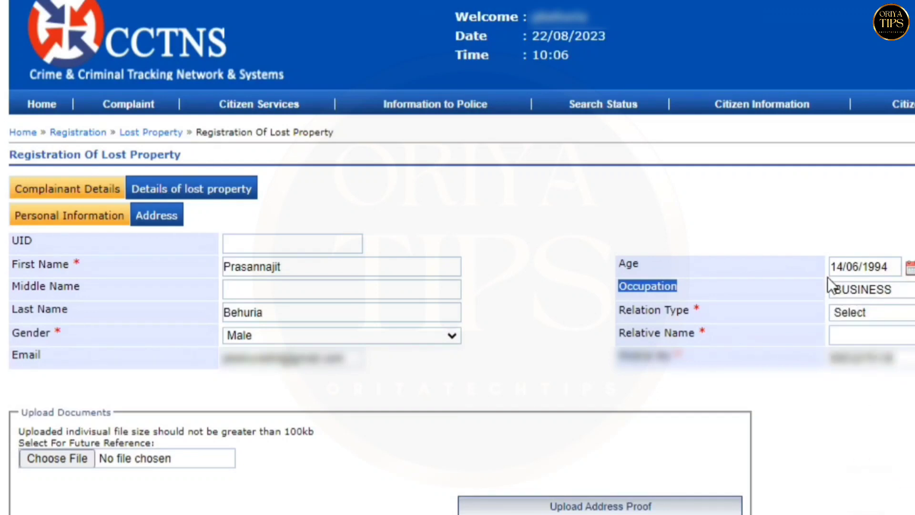
Step: Choose Father as the relation type and go through the Relative Name and Mobile No fields
click(620, 310)
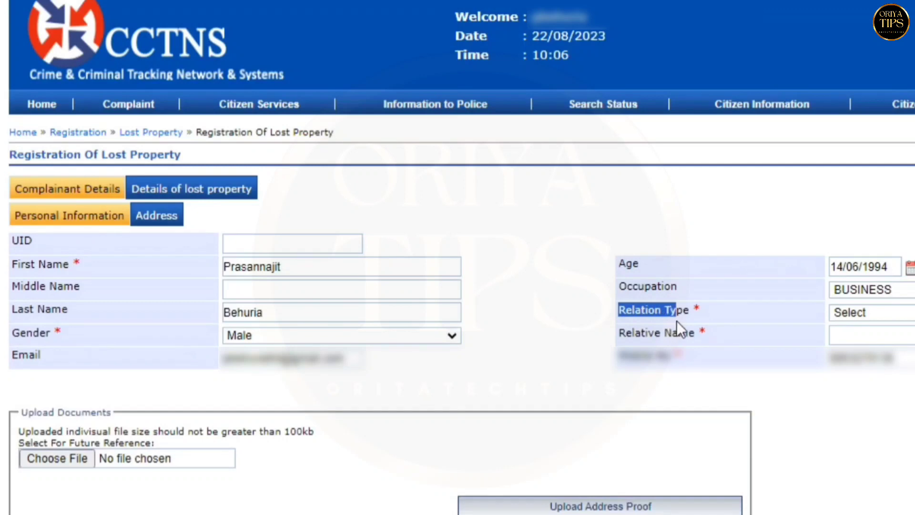
click(874, 312)
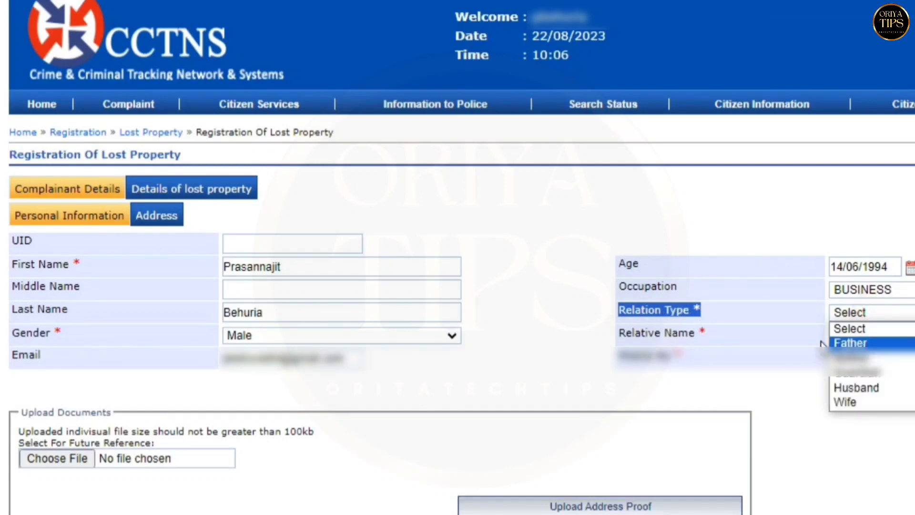
click(875, 343)
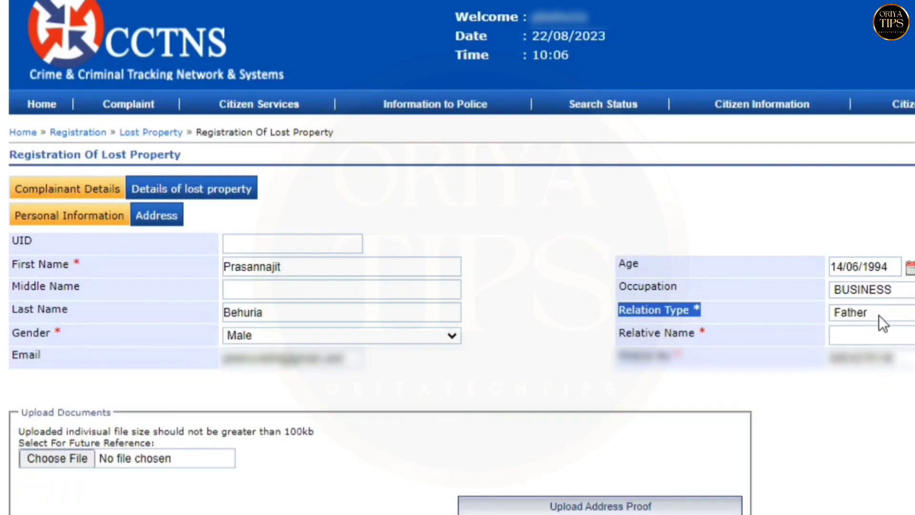
click(622, 334)
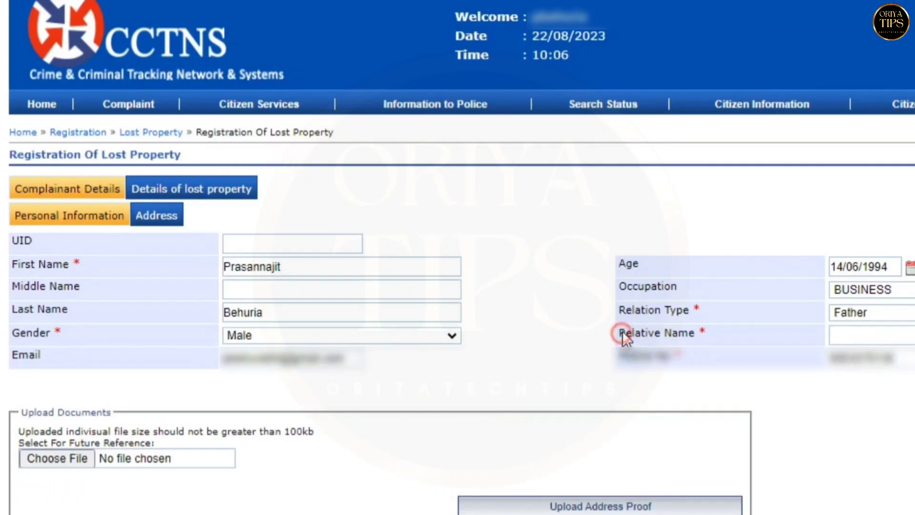
drag(622, 335, 697, 333)
click(856, 333)
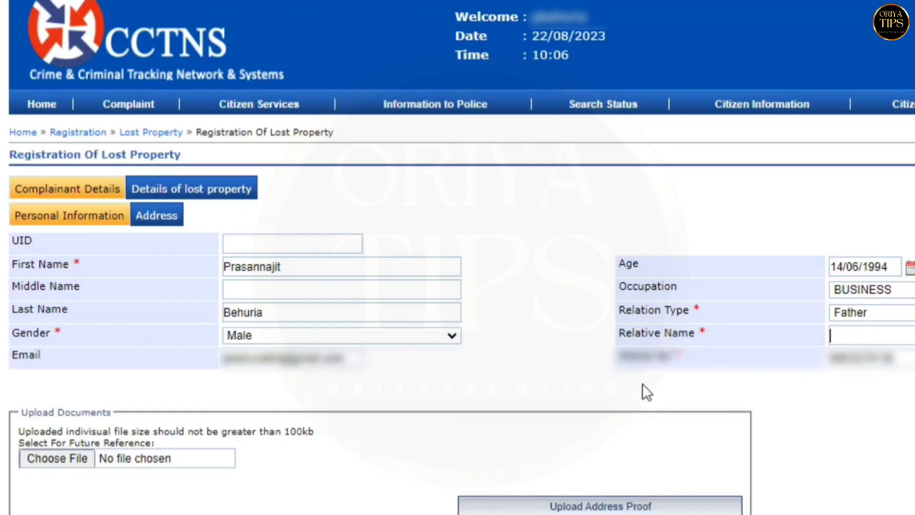
drag(618, 356, 671, 370)
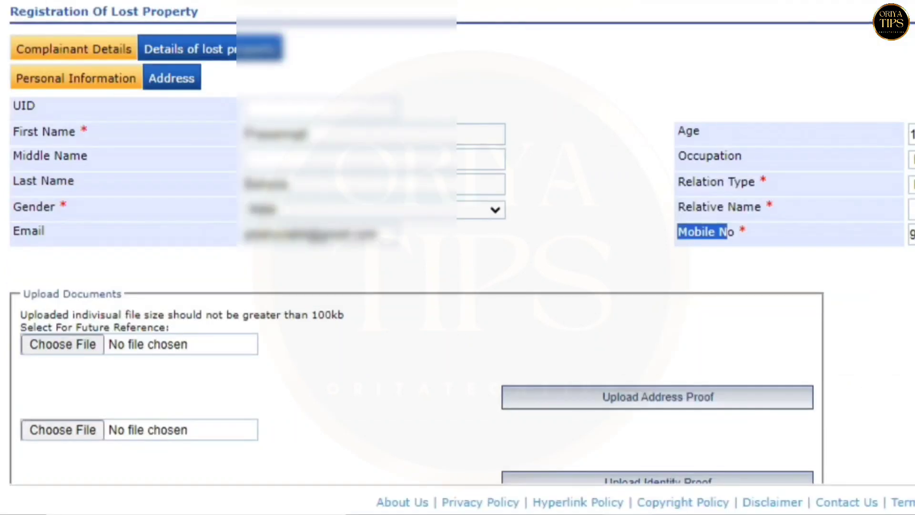
Step: Attach Aadhaar Card.pdf as the address proof file in the document upload section
scroll(458, 258, down, 3)
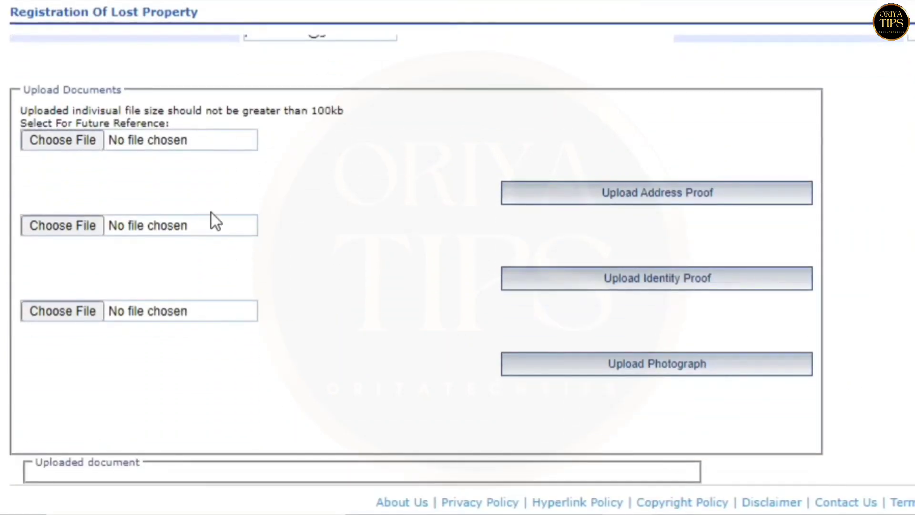
click(21, 88)
drag(22, 88, 120, 94)
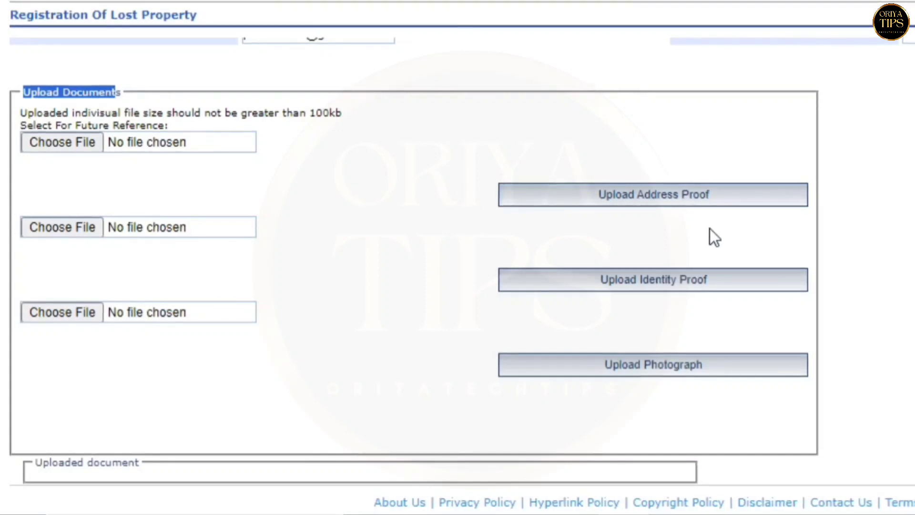
click(62, 145)
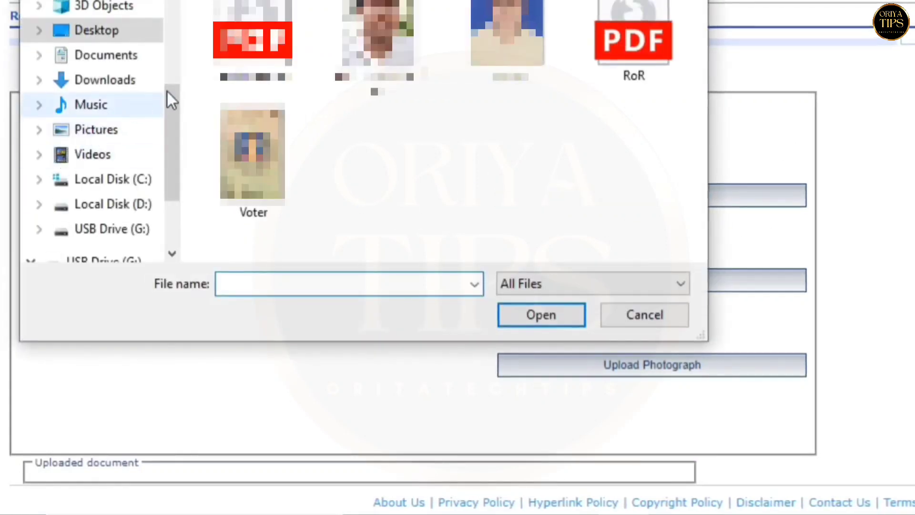
click(252, 43)
click(527, 320)
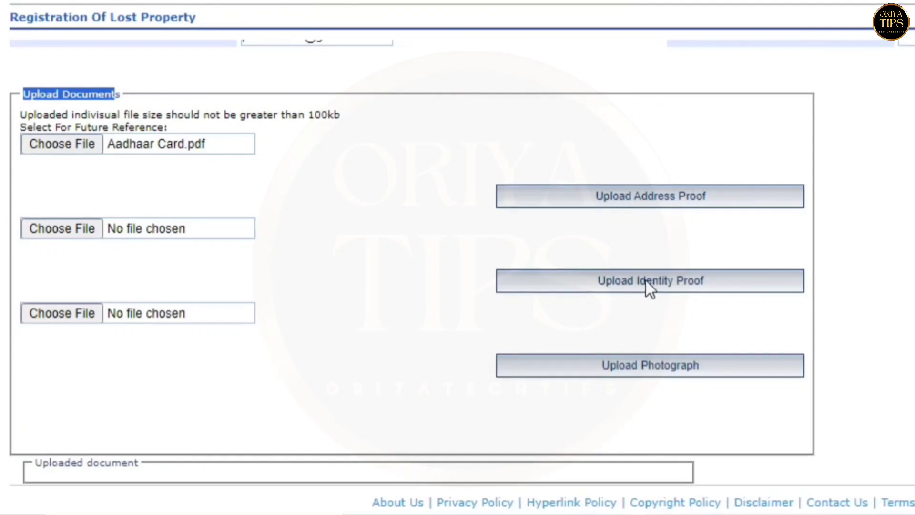
Step: Attach Aadhaar Card.pdf as the identity proof file
click(64, 228)
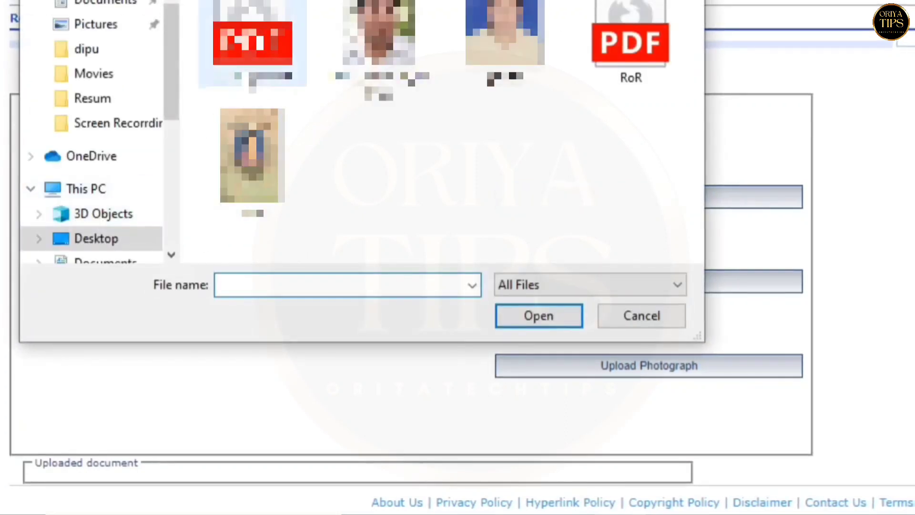
click(252, 43)
click(563, 319)
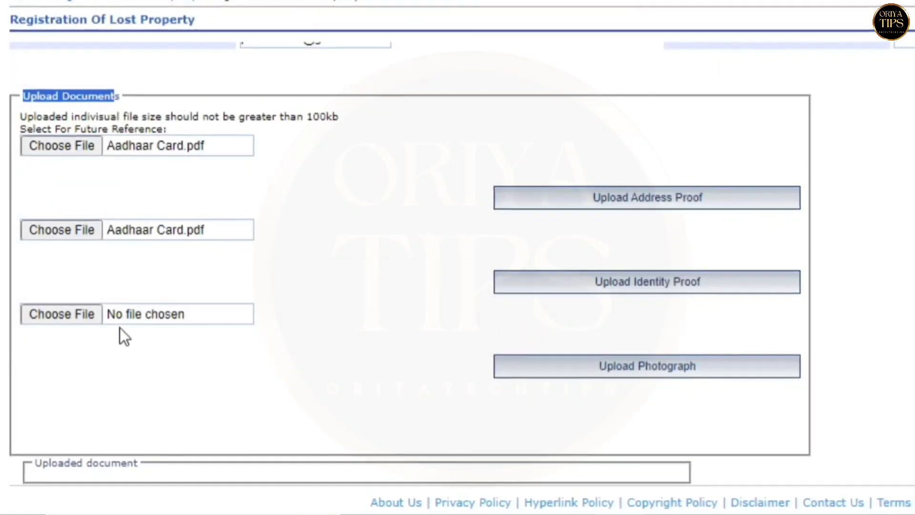
Step: Attach the file named photo as the complainant's photograph
click(74, 315)
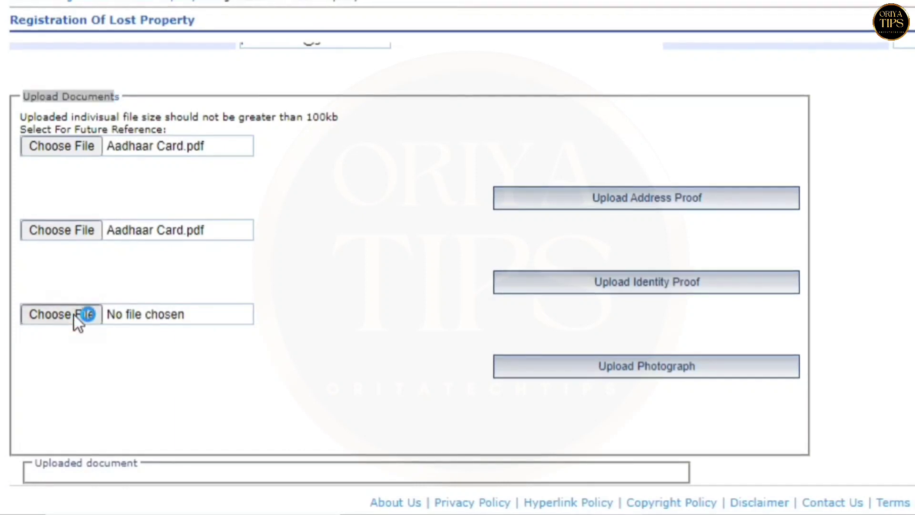
click(503, 48)
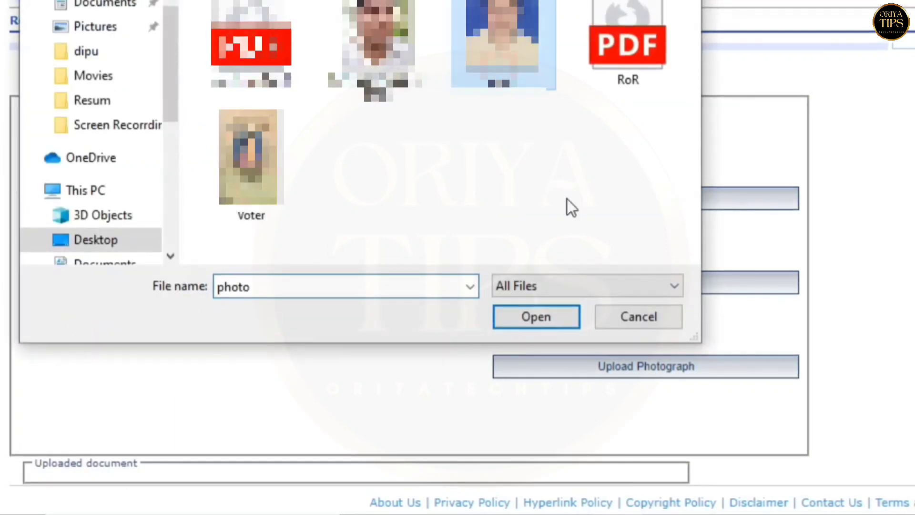
click(547, 319)
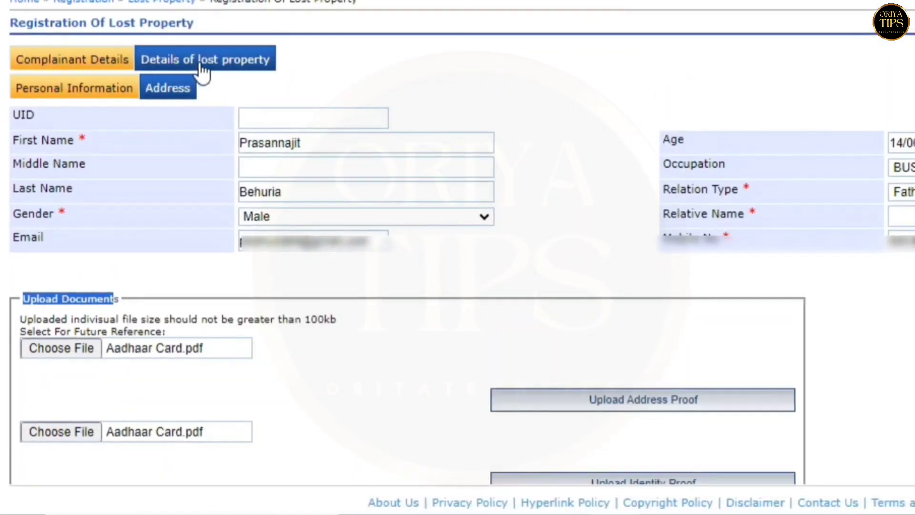
Step: Open the lost property details section and go through the From and To date and time fields
click(217, 65)
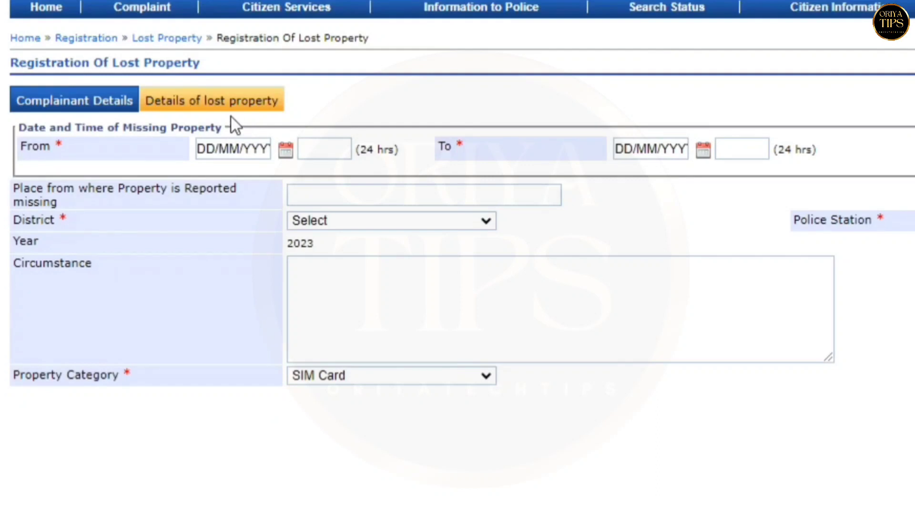
drag(18, 128, 216, 131)
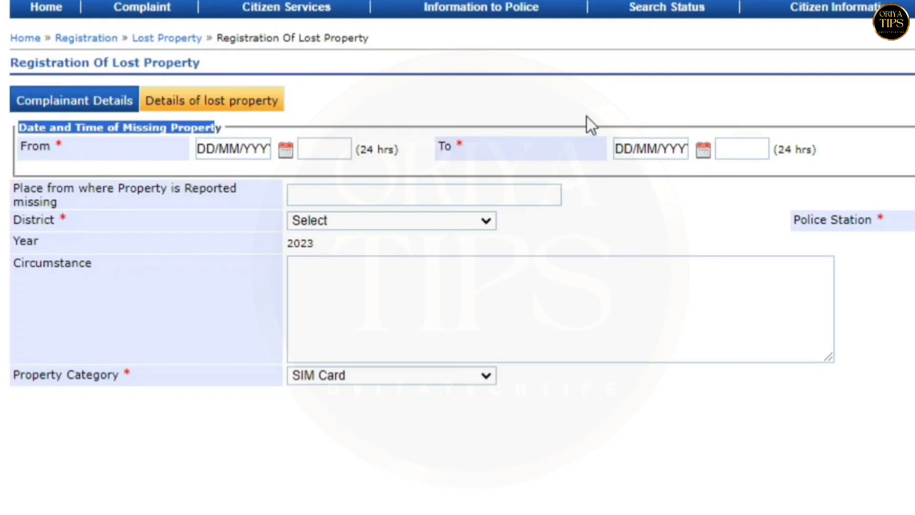
click(20, 146)
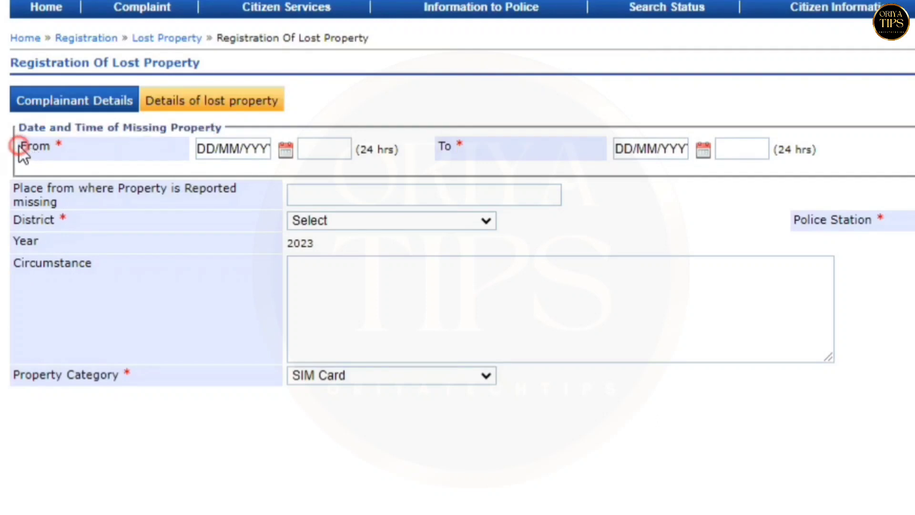
click(215, 149)
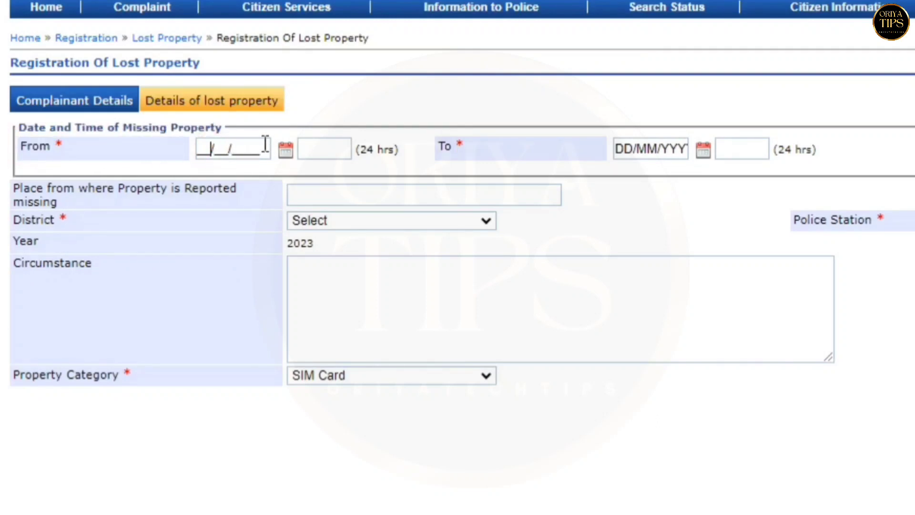
click(319, 148)
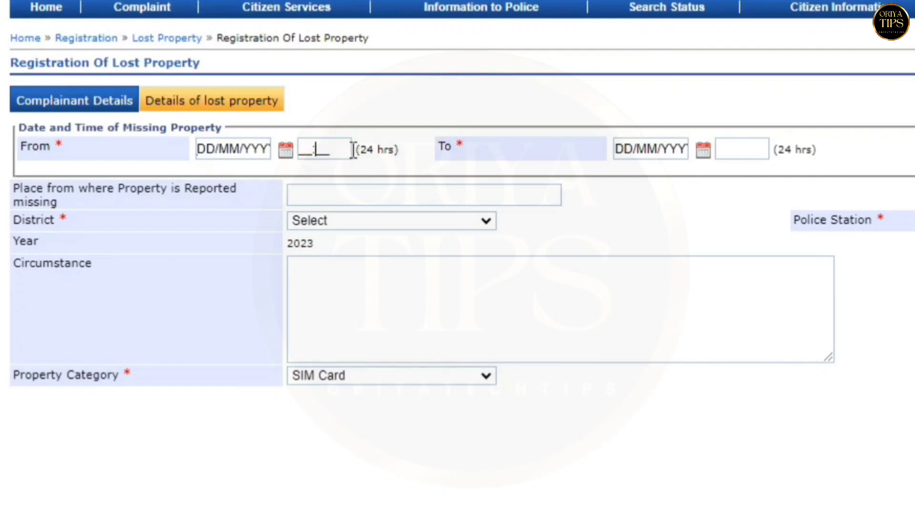
click(440, 147)
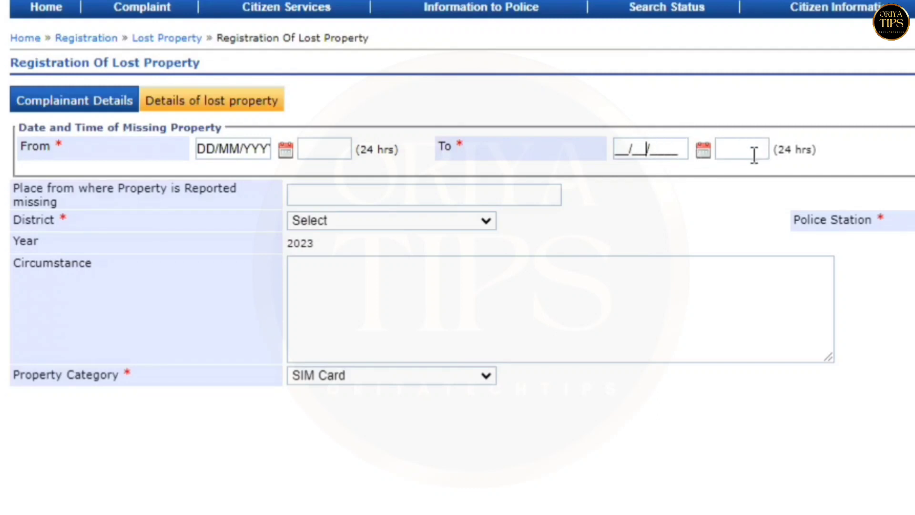
Step: Enter jajpur as the place where the property was reported missing and set the district to JAJPUR
click(15, 189)
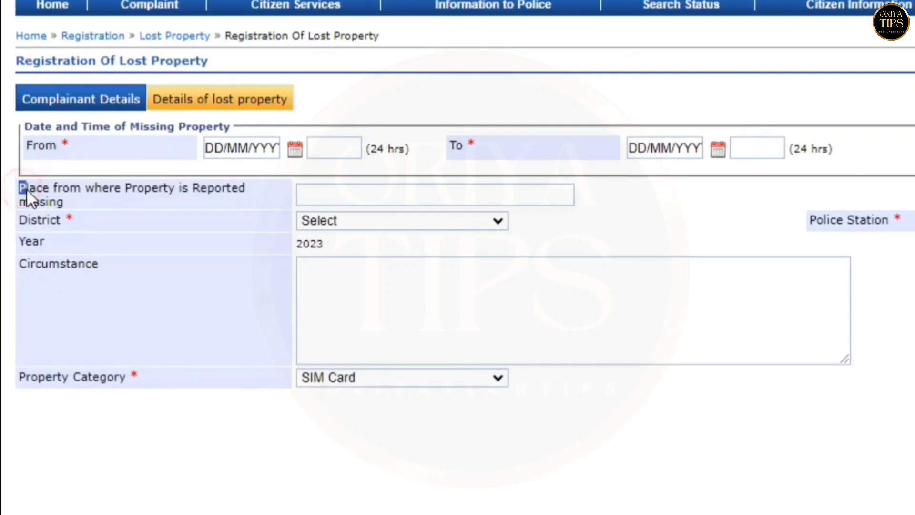
drag(42, 193, 64, 200)
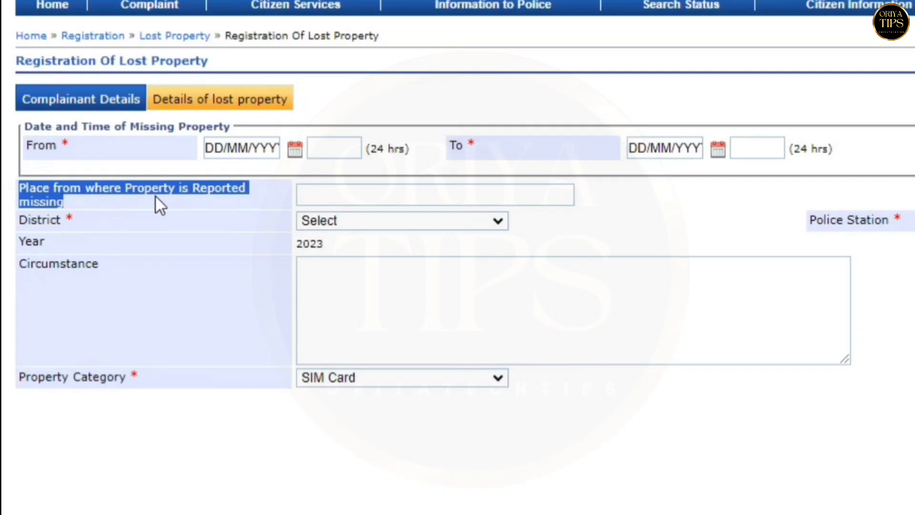
drag(225, 196, 210, 196)
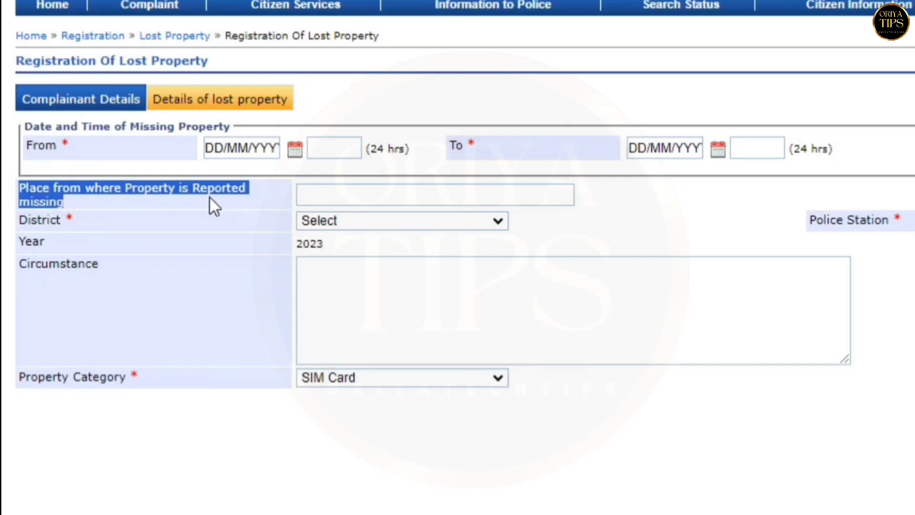
click(316, 194)
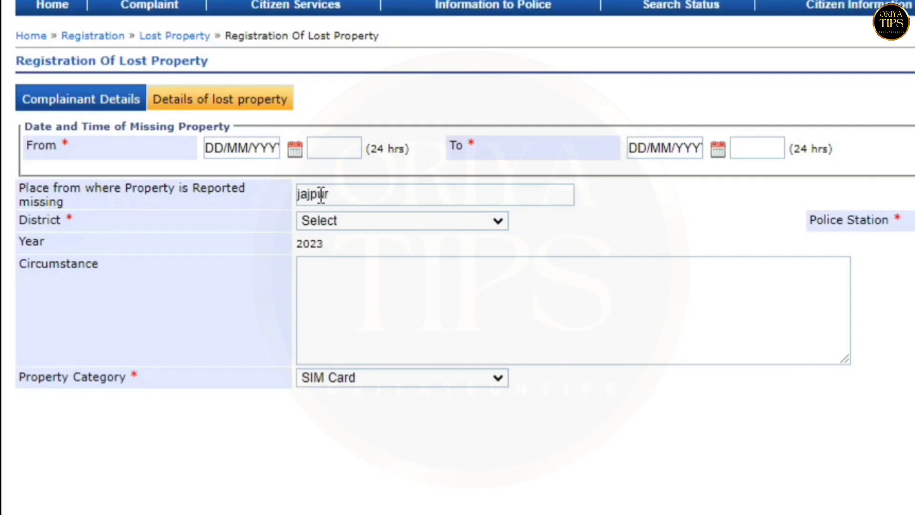
click(19, 219)
drag(22, 221, 283, 248)
click(312, 221)
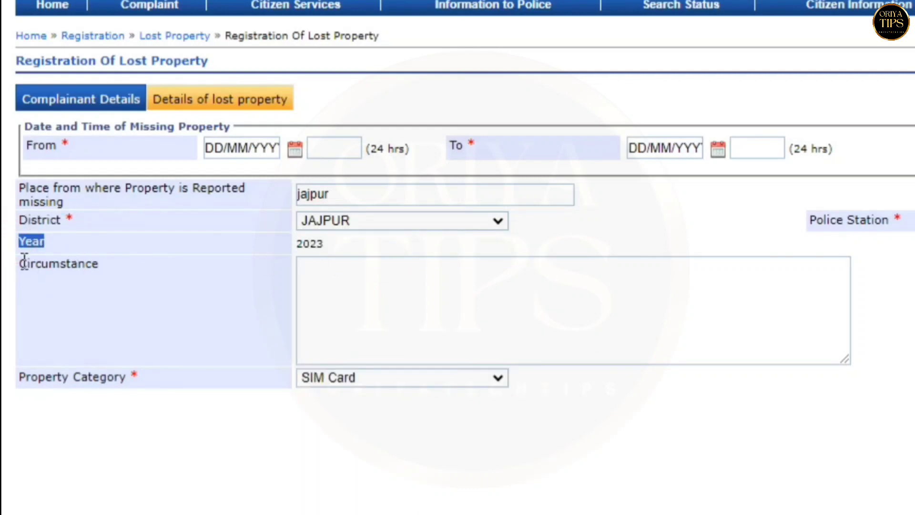
Step: Go to the Circumstance field and set the police station to JAJPUR
drag(19, 264, 78, 264)
click(387, 303)
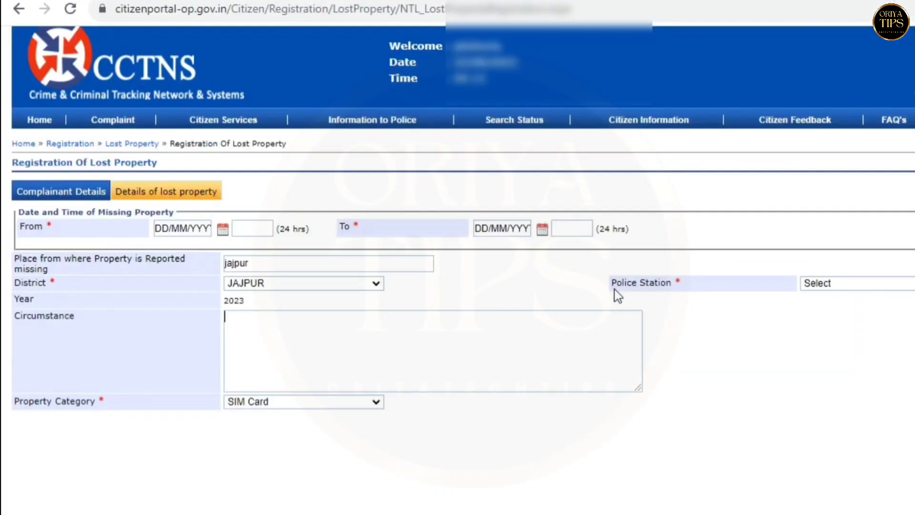
click(813, 225)
drag(615, 286, 670, 283)
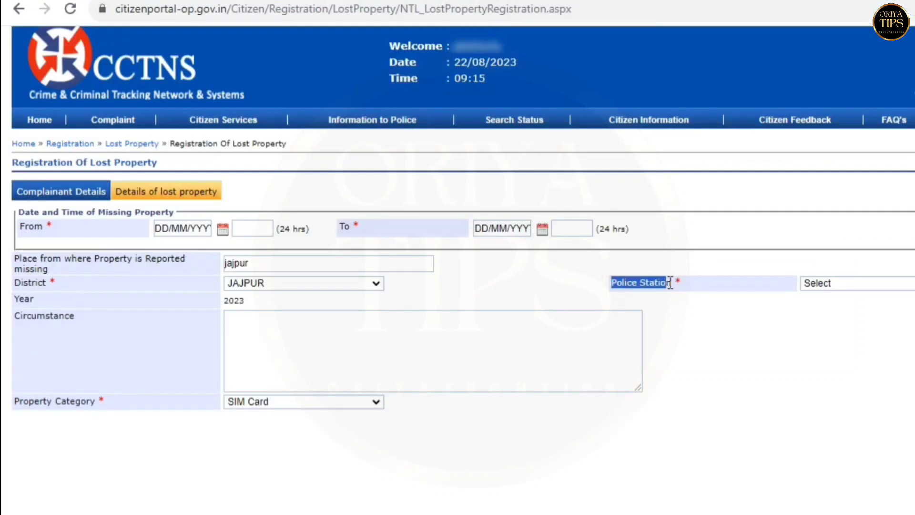
click(875, 282)
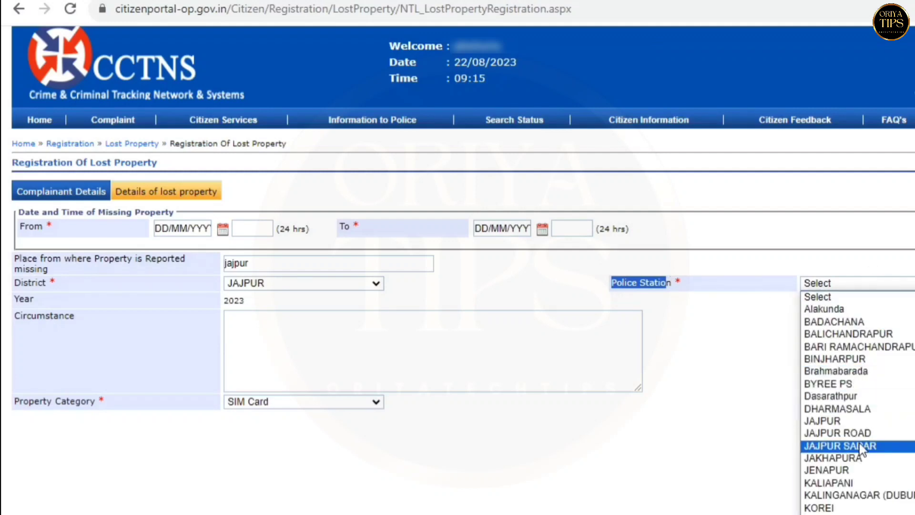
click(838, 421)
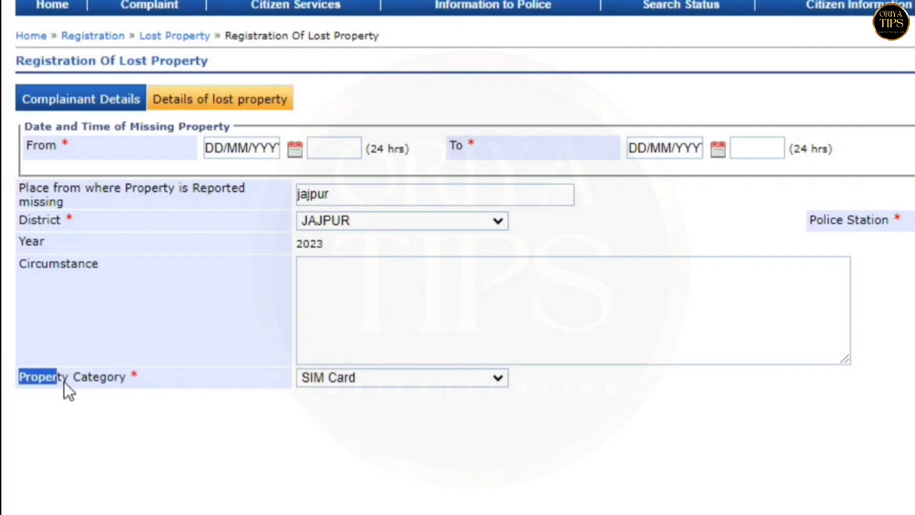
Step: Set the property category to Mobile and start adding a new property entry
drag(120, 382, 134, 378)
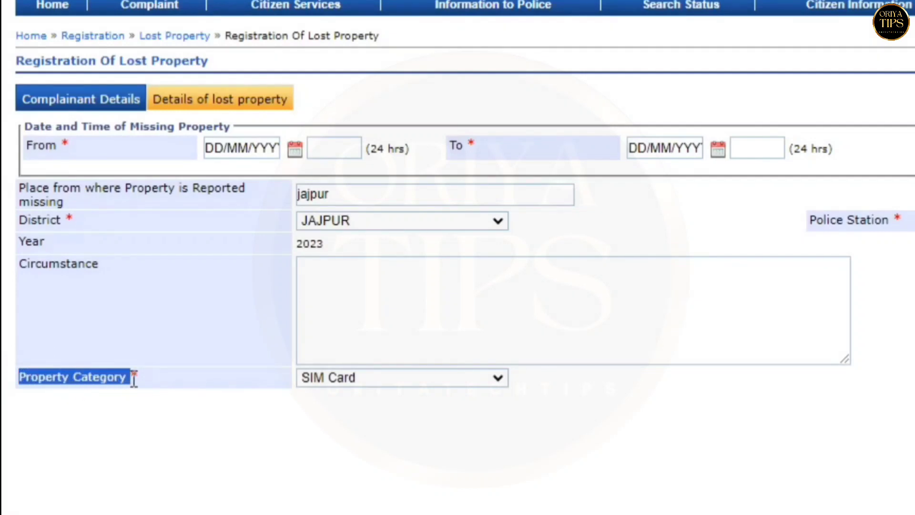
click(365, 378)
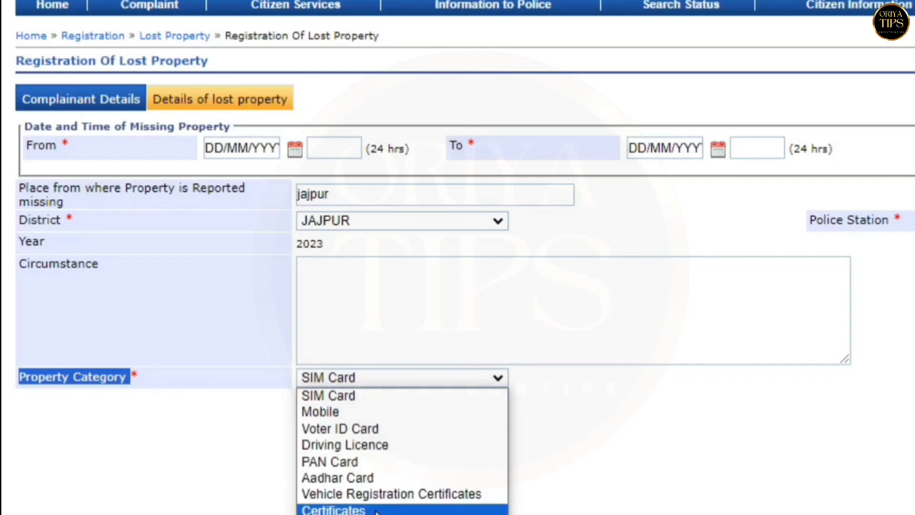
click(332, 415)
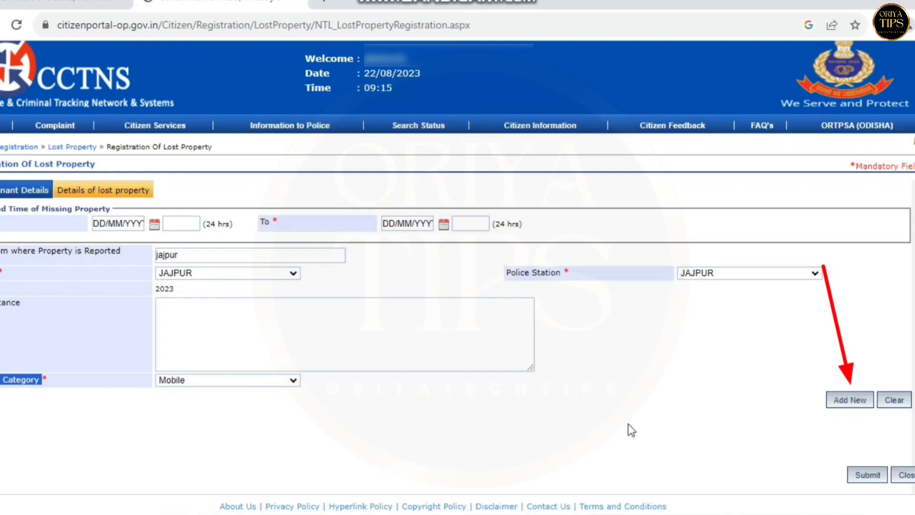
click(850, 400)
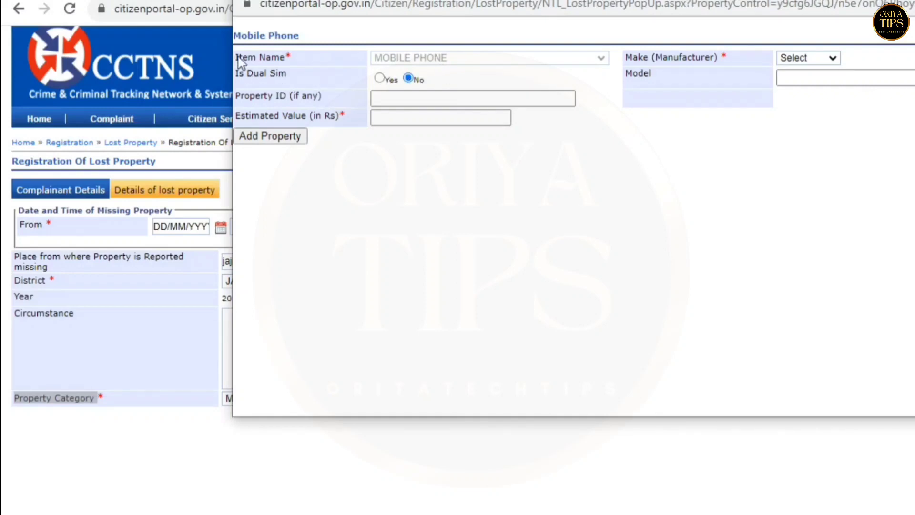
Step: Choose Samsung as the mobile phone's manufacturer and go to the Model field
drag(238, 57, 286, 58)
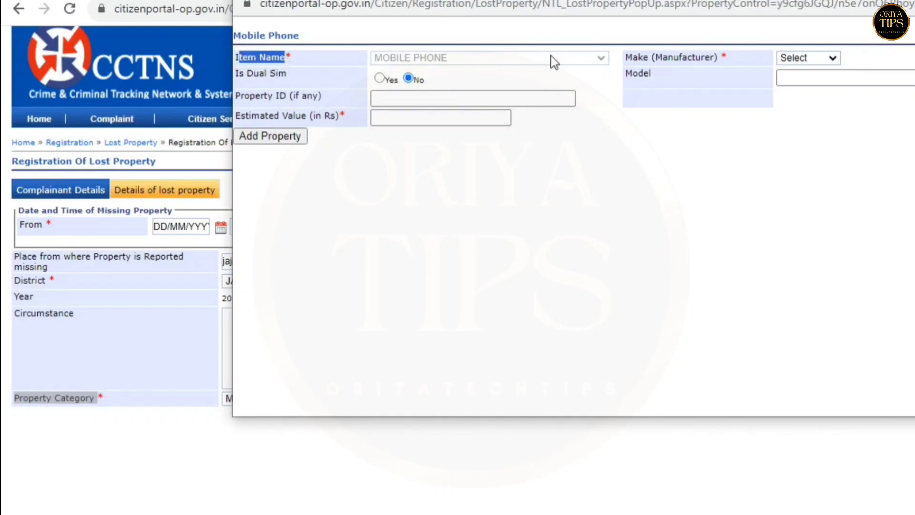
drag(626, 57, 644, 67)
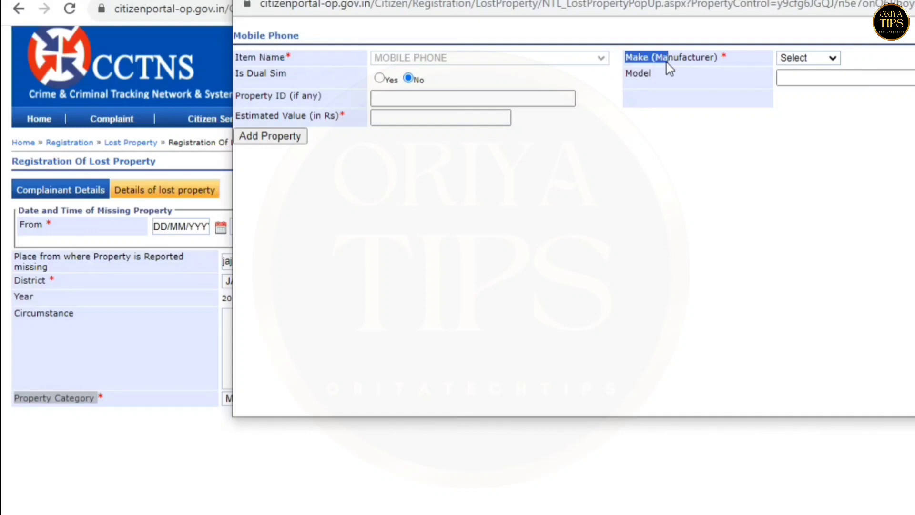
click(789, 59)
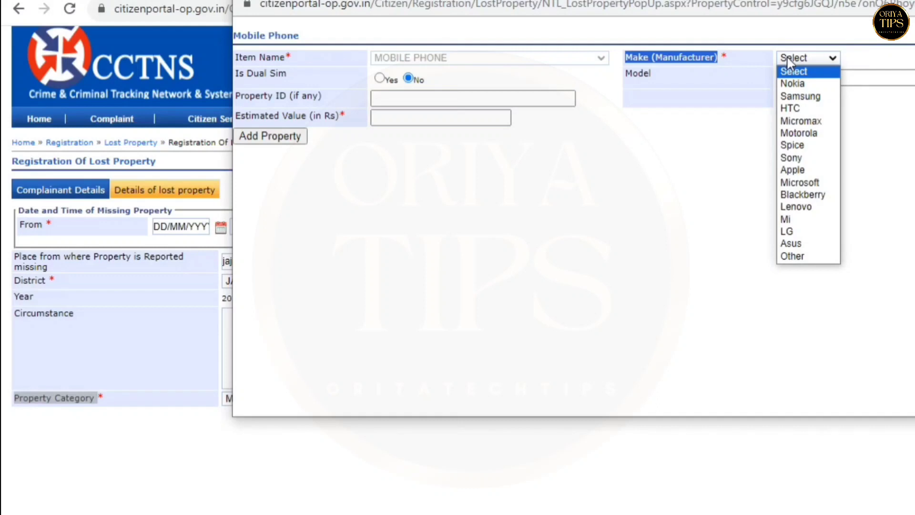
click(793, 96)
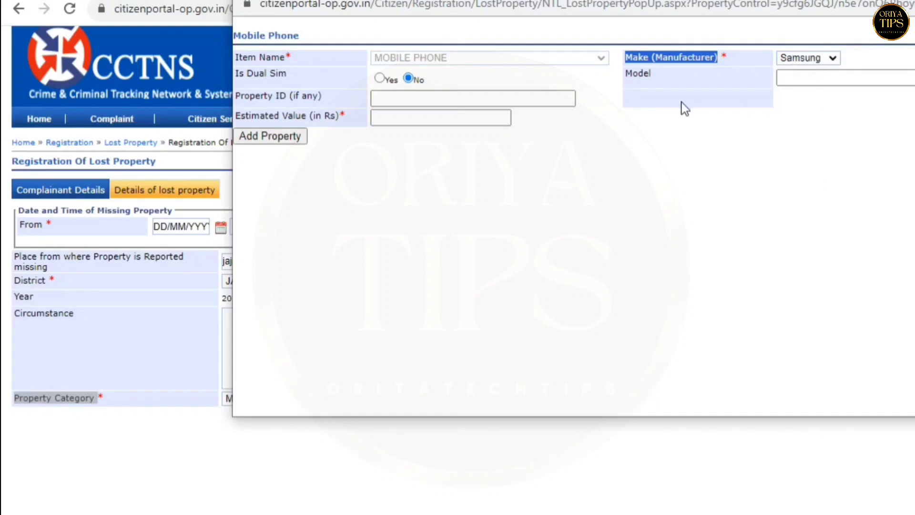
double_click(628, 74)
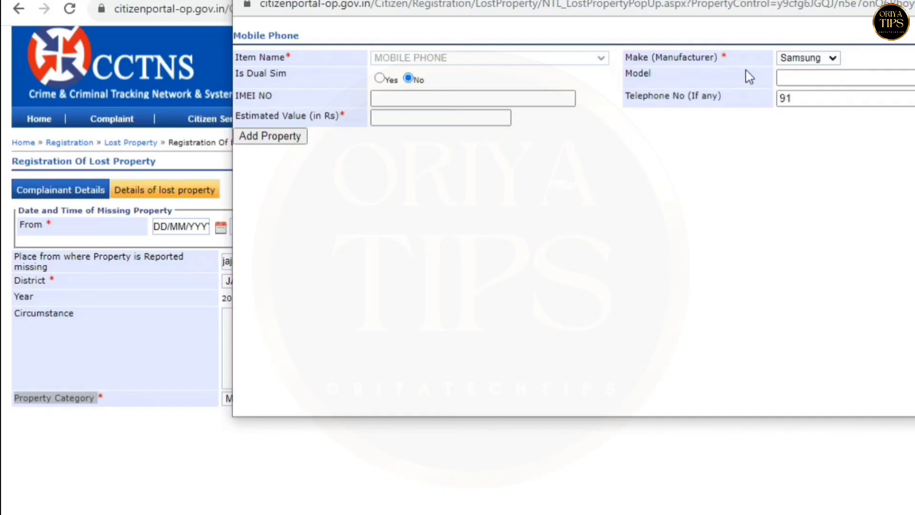
click(823, 78)
Step: Mark the phone as dual SIM and go through its first IMEI and telephone number fields
drag(234, 75, 411, 80)
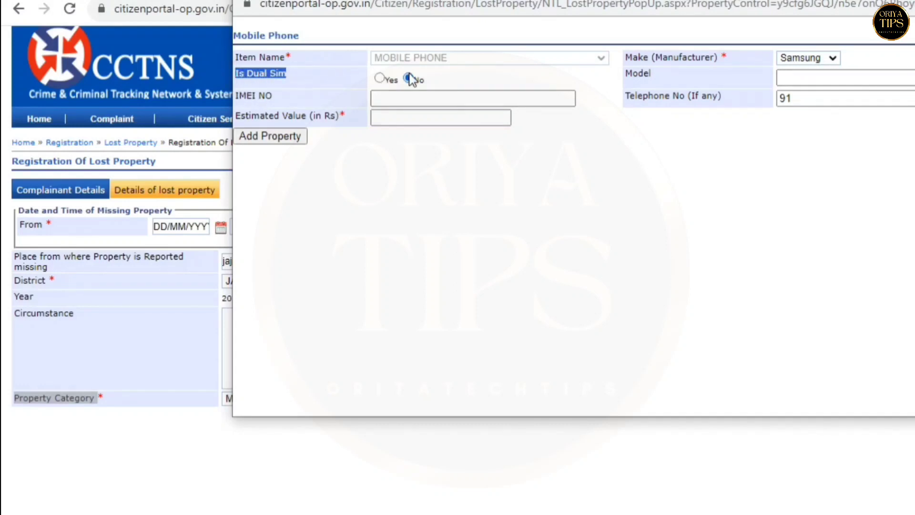
click(379, 80)
drag(233, 98, 243, 98)
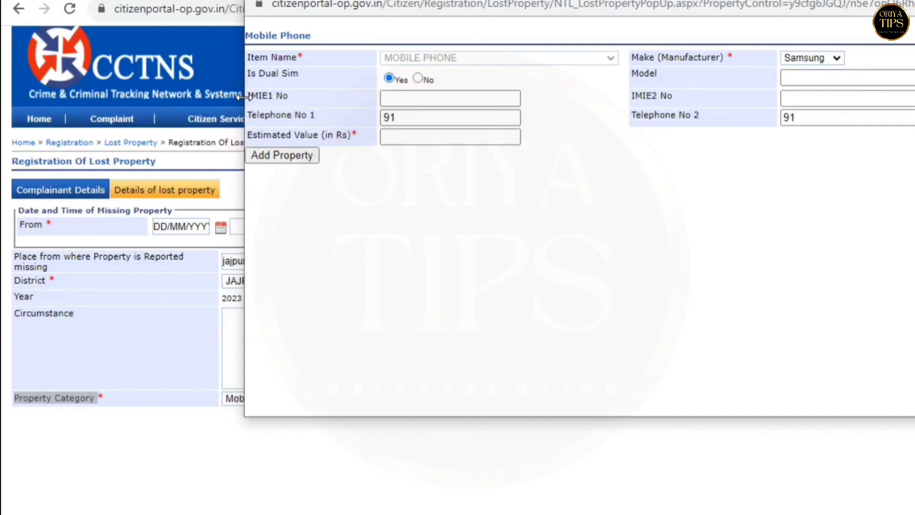
click(406, 97)
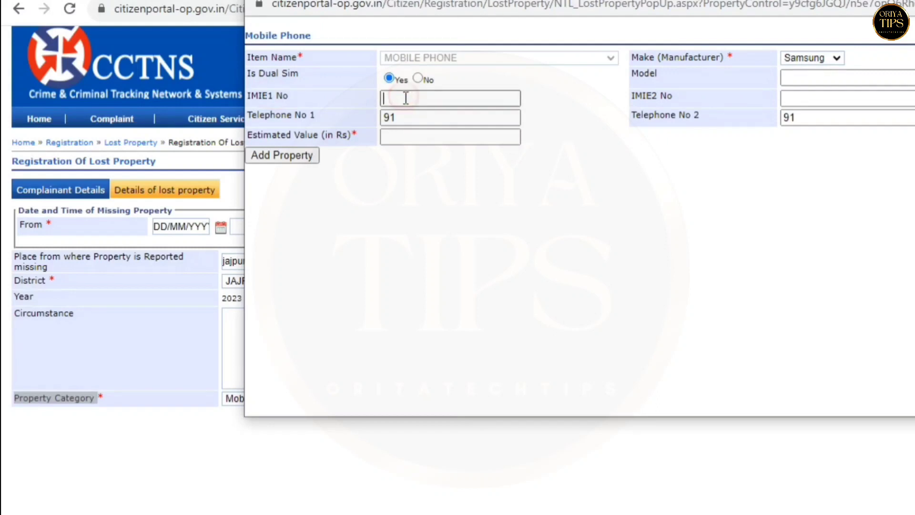
click(411, 117)
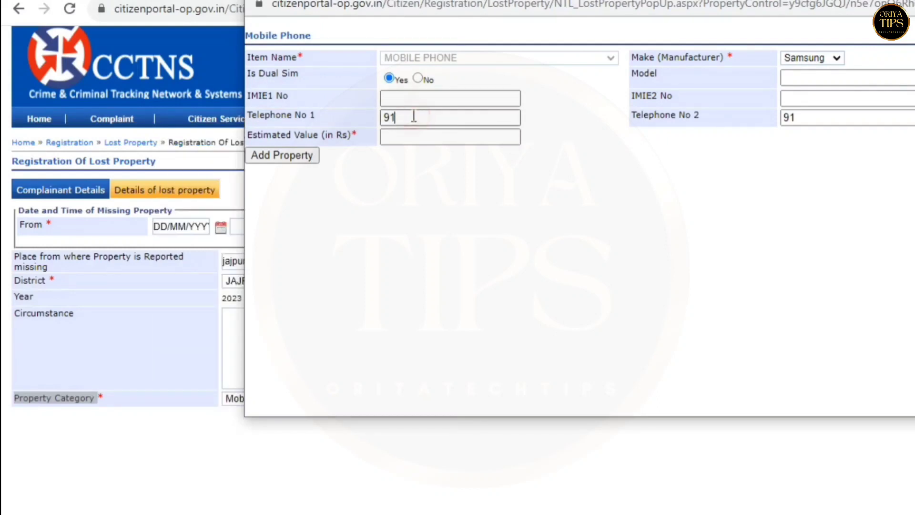
Step: Fill in the phone's IMEI number, telephone number and estimated value, and add the property to the report
drag(254, 135, 286, 134)
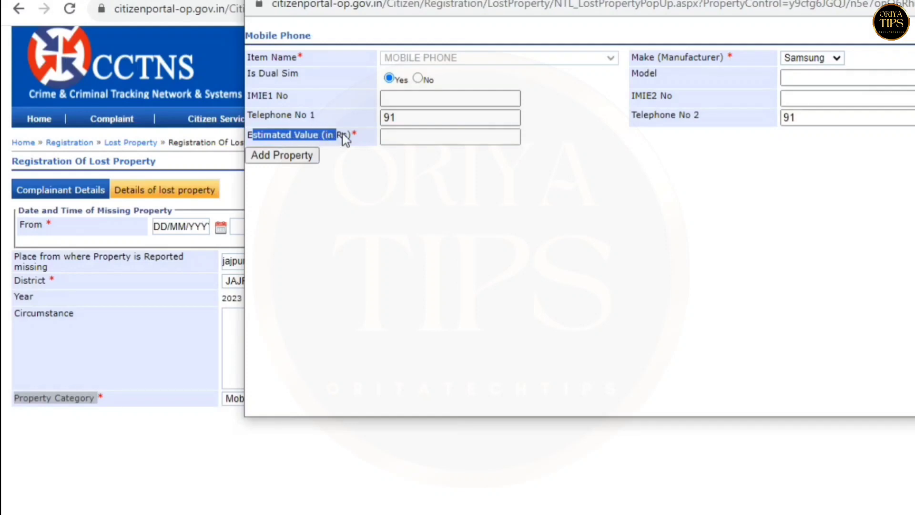
drag(344, 138, 411, 133)
click(411, 136)
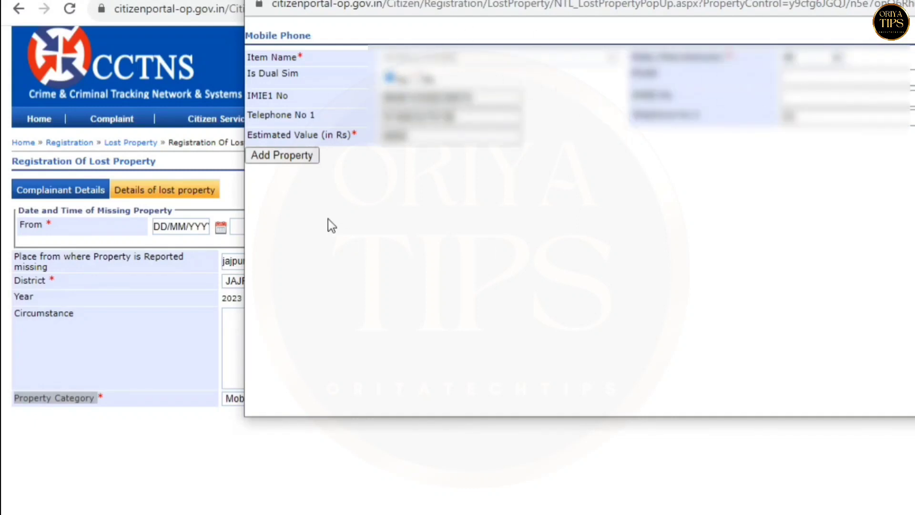
click(274, 157)
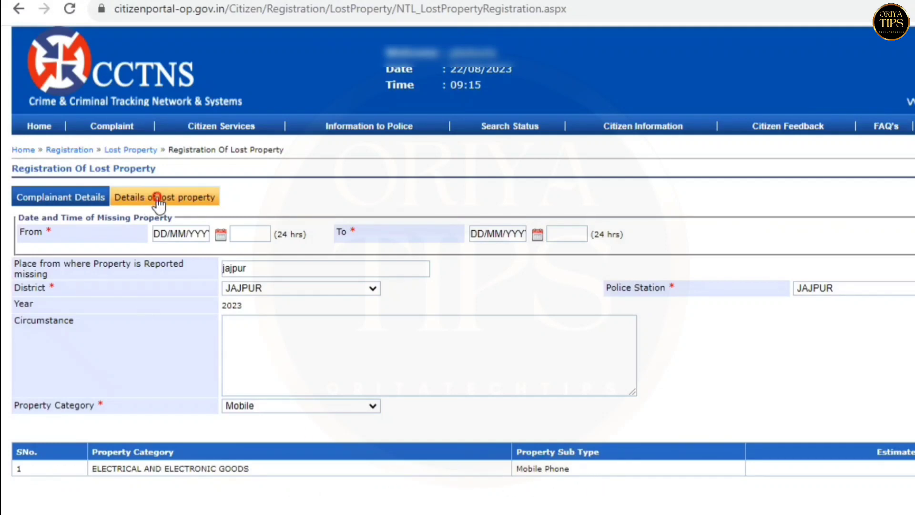
Step: Open the complainant's address section and fill in the present address, including locality, village, block, district, police station and pincode
click(86, 198)
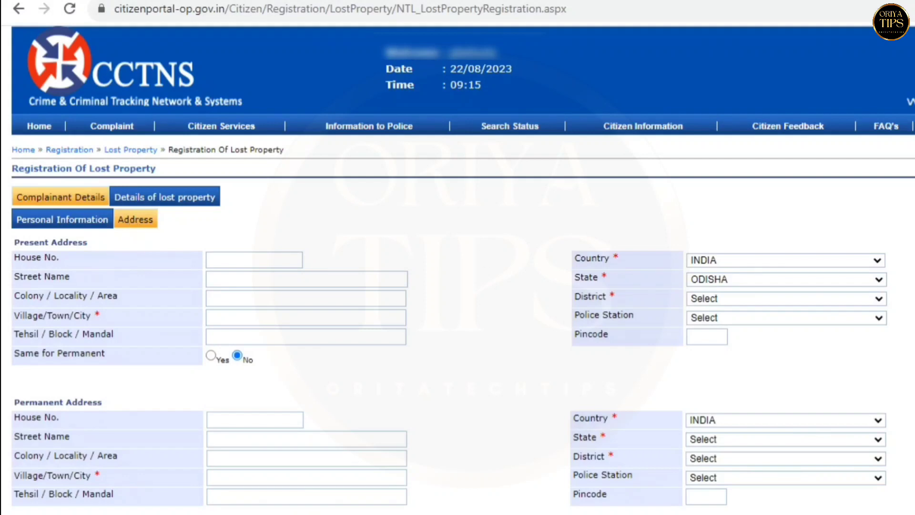
scroll(458, 267, down, 1)
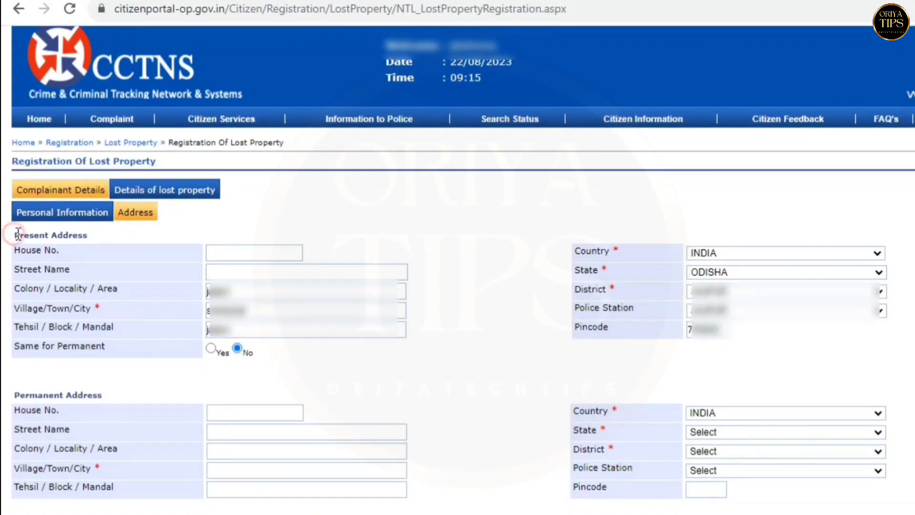
drag(14, 235, 88, 235)
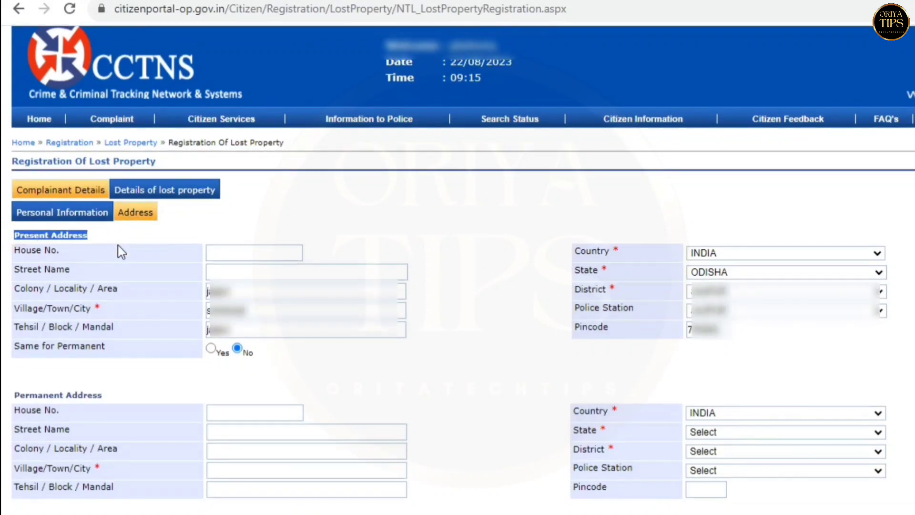
click(146, 233)
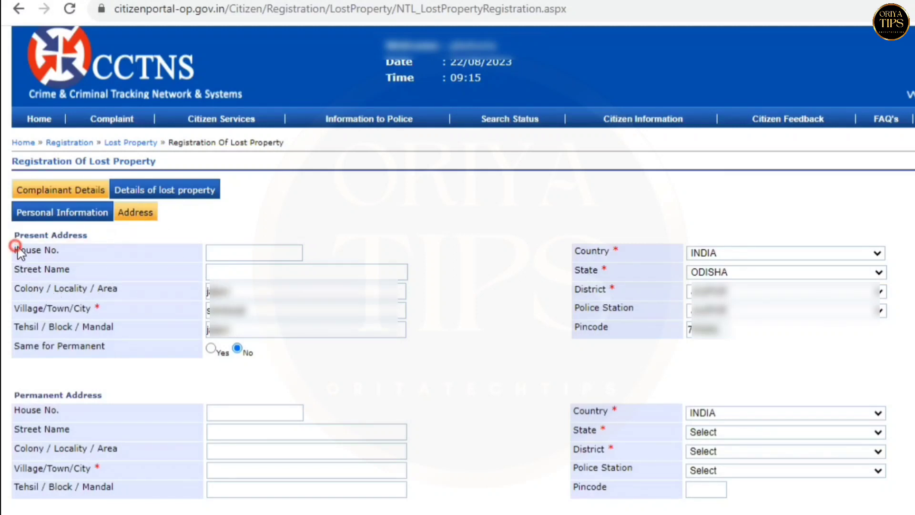
Step: Review the present address fields, from the house number to the country, state and district
drag(13, 249, 67, 254)
click(48, 270)
double_click(572, 250)
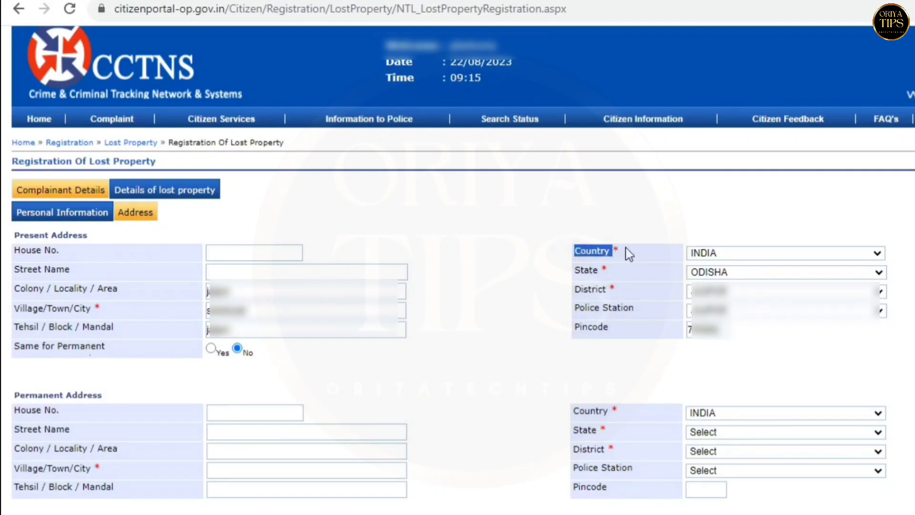
click(572, 272)
double_click(586, 270)
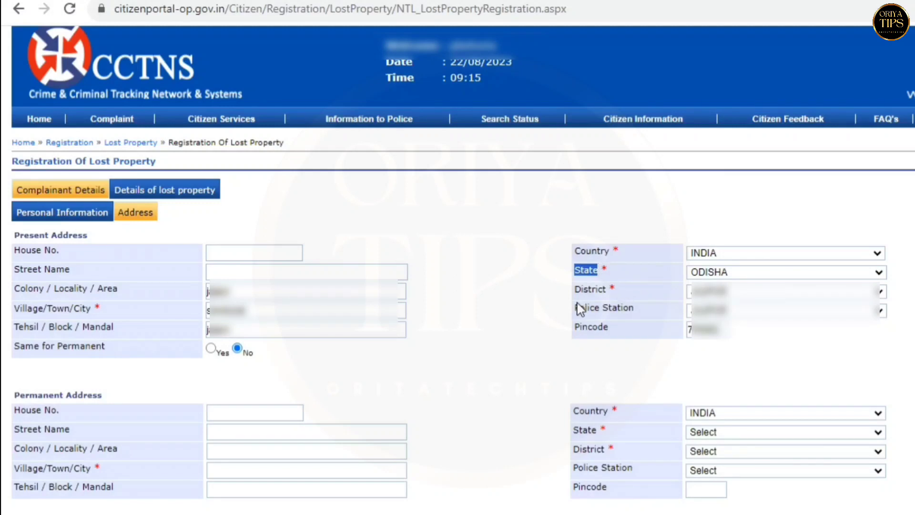
drag(575, 290, 601, 289)
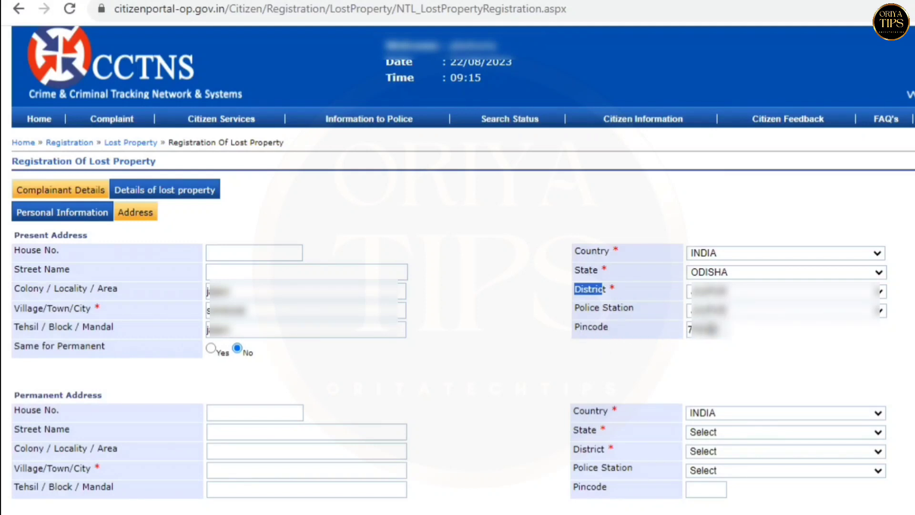
Step: Mark the permanent address as the same as the present address and submit the lost property registration
drag(13, 396, 111, 403)
click(133, 385)
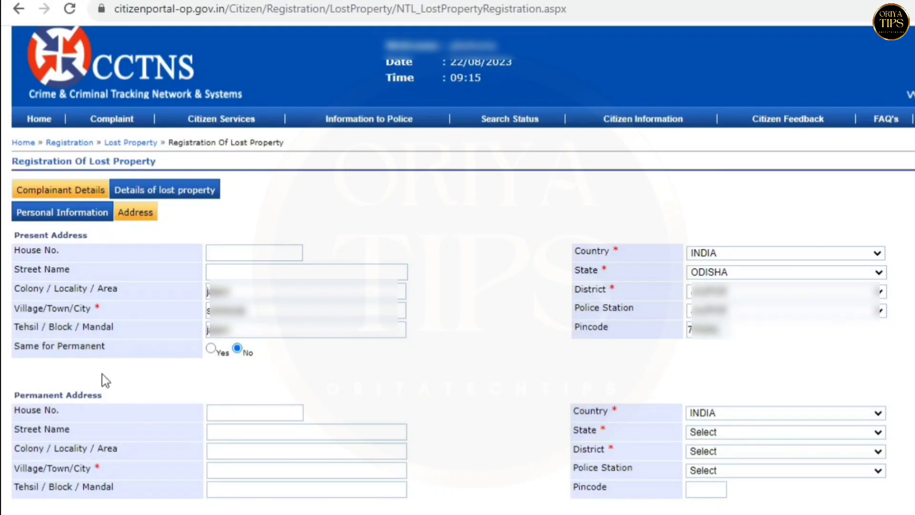
drag(12, 347, 102, 349)
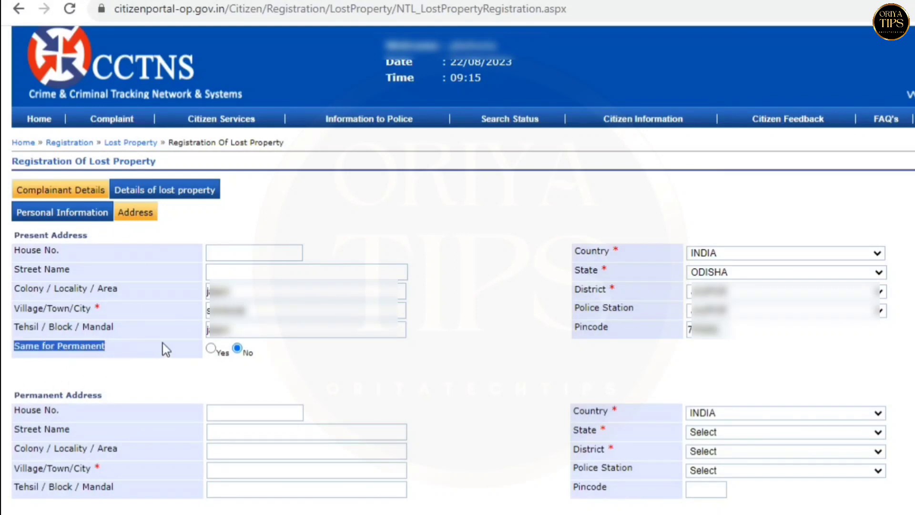
click(211, 350)
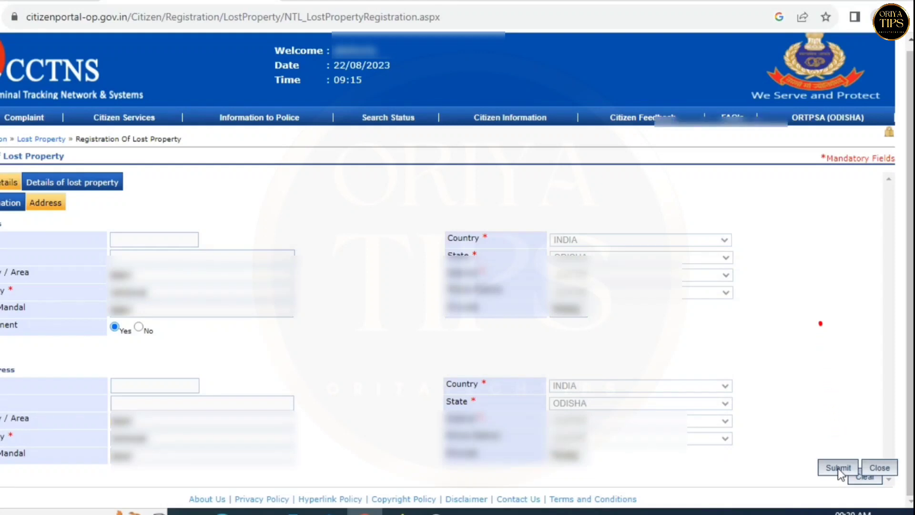
click(838, 468)
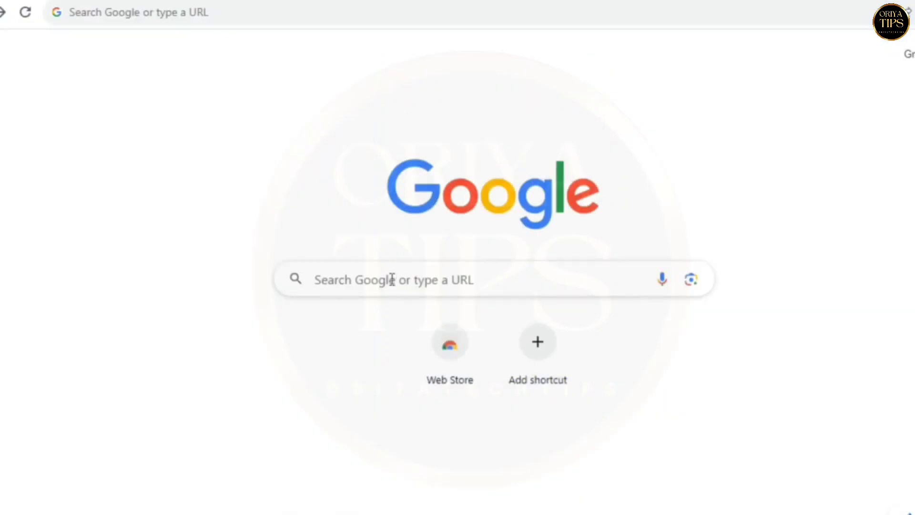
Step: Search Google for ceir and open the CEIR website
click(392, 279)
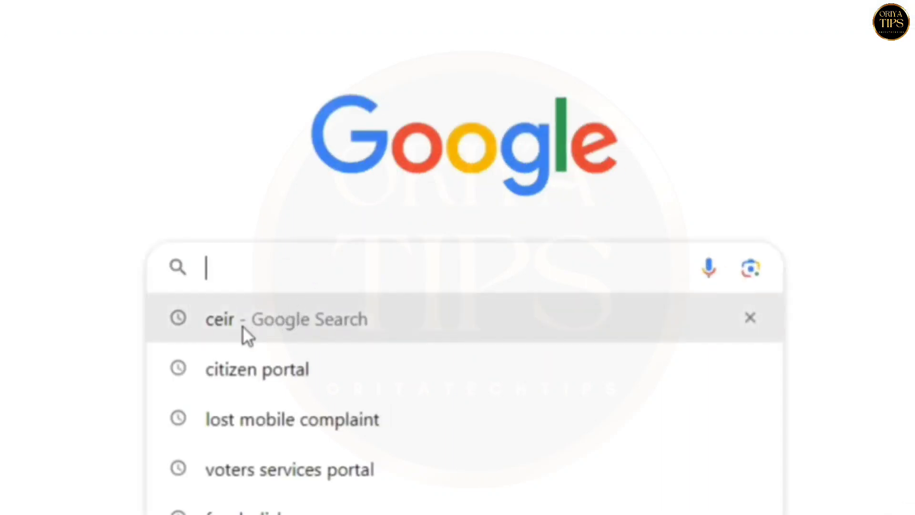
click(239, 326)
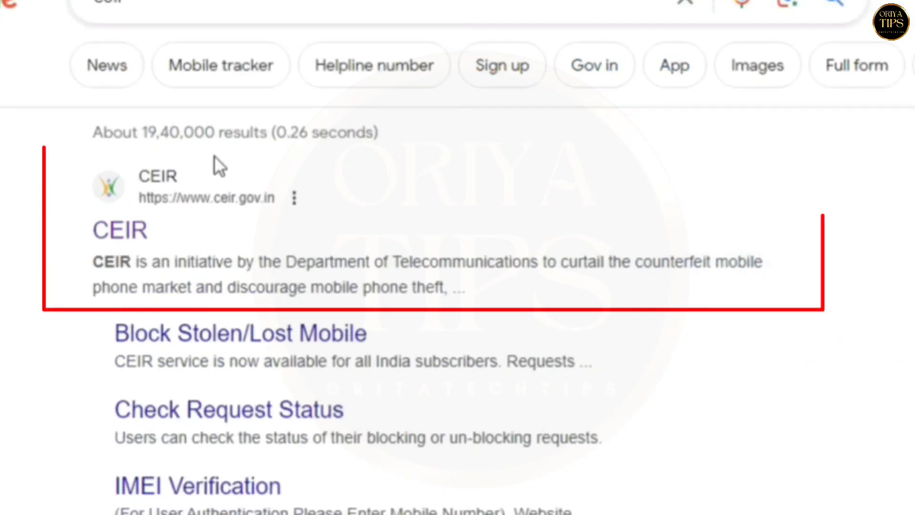
click(126, 236)
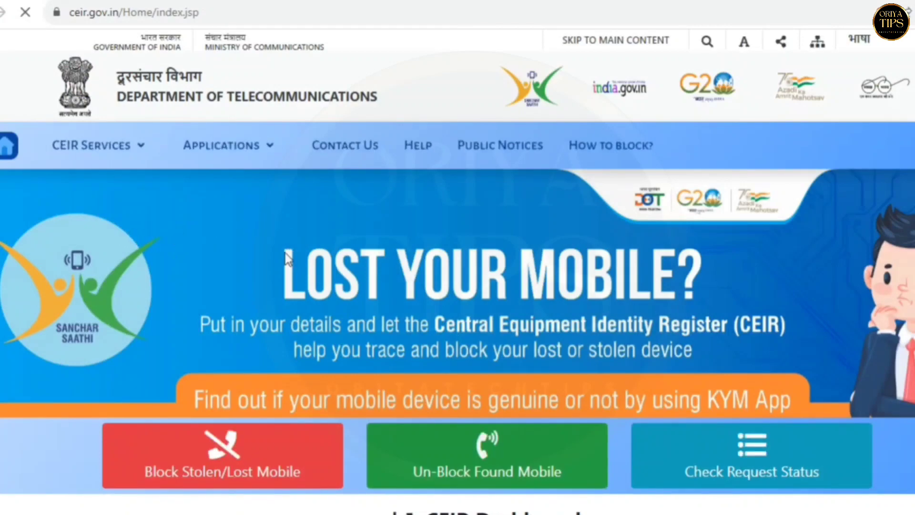
Step: Open the Block Stolen/Lost Mobile request form and go to its Device Information section
scroll(458, 296, down, 3)
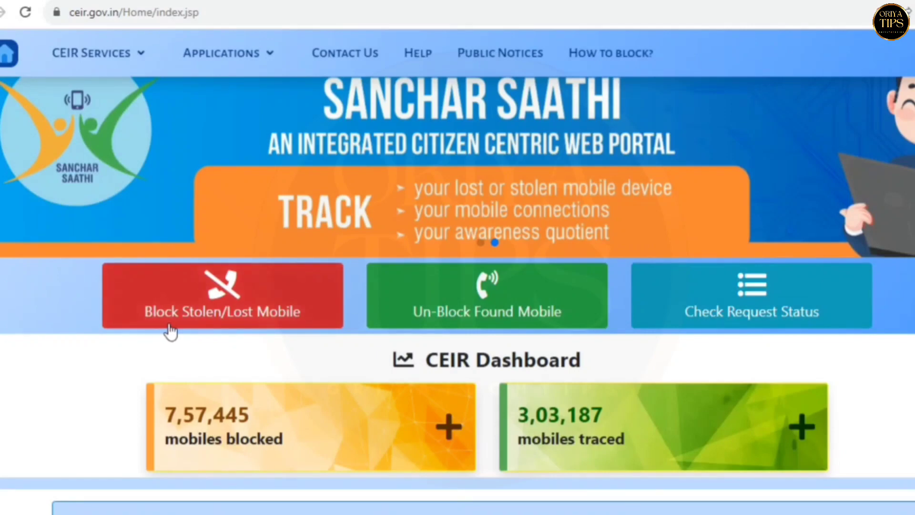
click(239, 322)
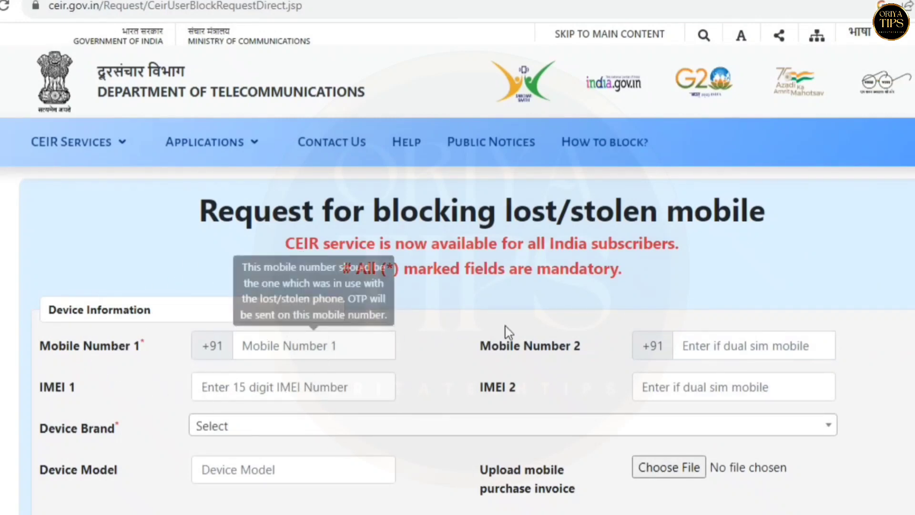
scroll(347, 235, down, 3)
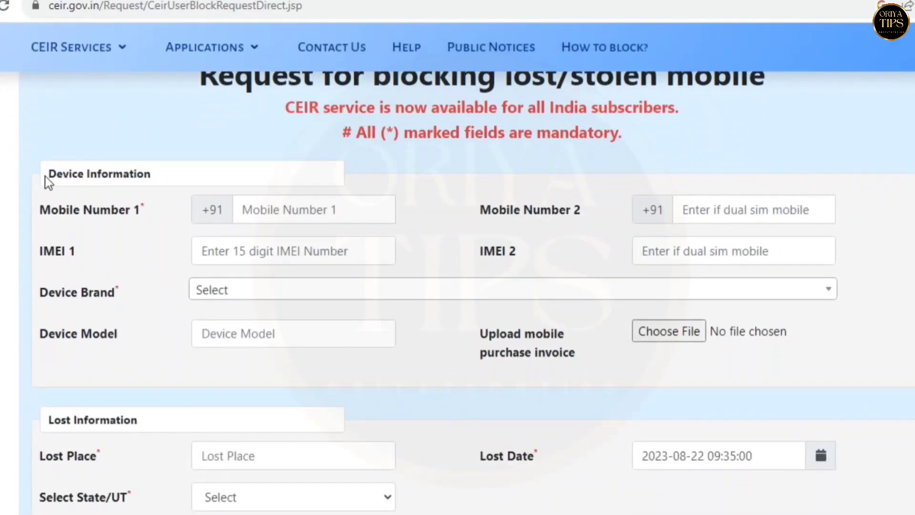
drag(46, 180, 160, 179)
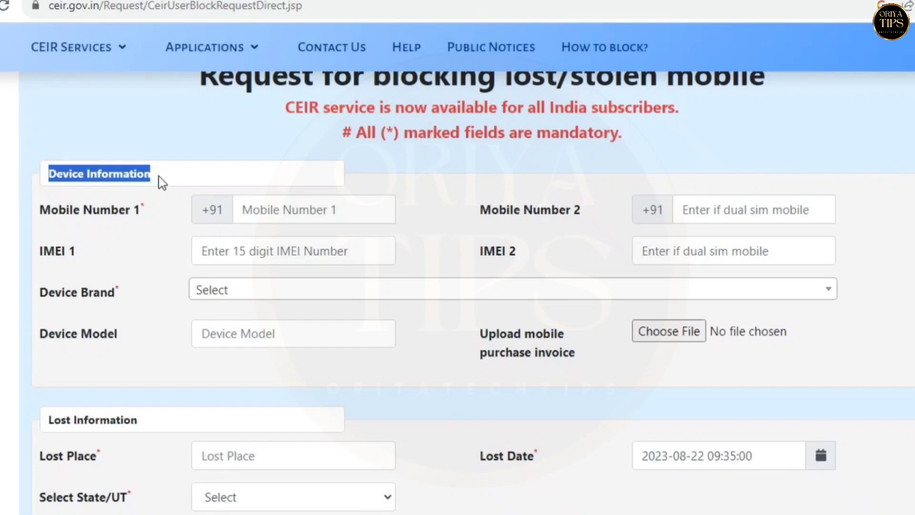
Step: Go through the Mobile Number 1 and 2 and IMEI 1 and 2 fields of the device information
click(144, 209)
click(38, 208)
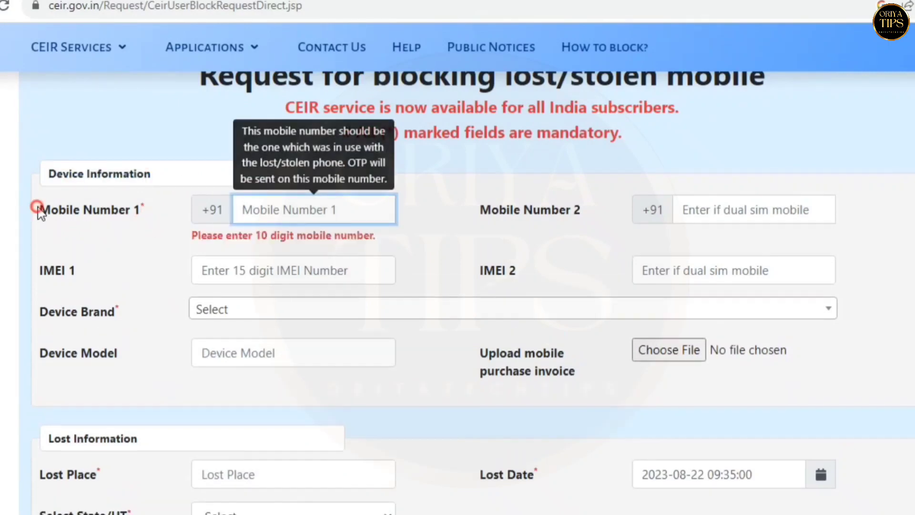
drag(38, 209, 152, 211)
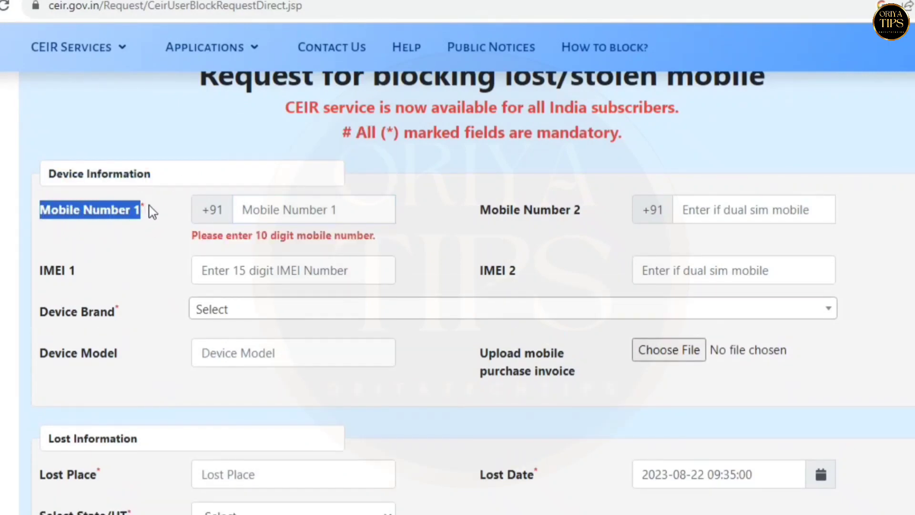
click(281, 214)
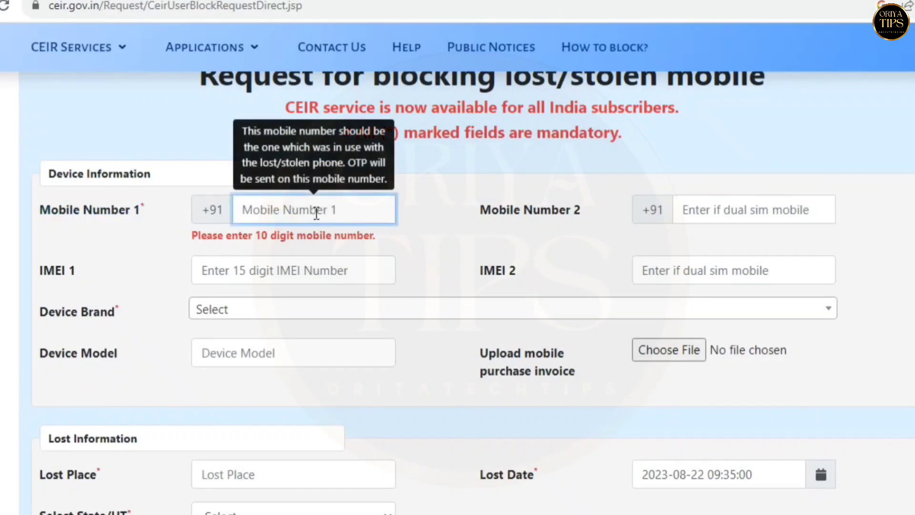
click(711, 210)
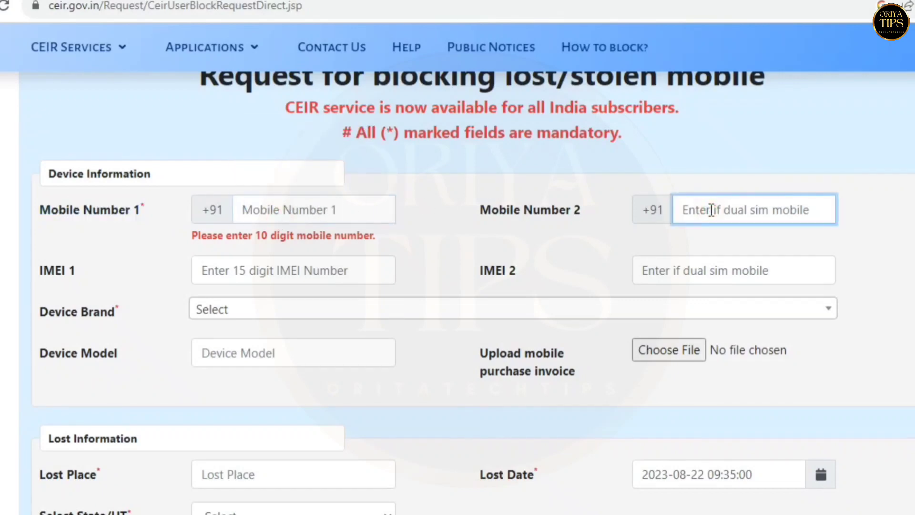
drag(40, 272, 71, 276)
click(254, 272)
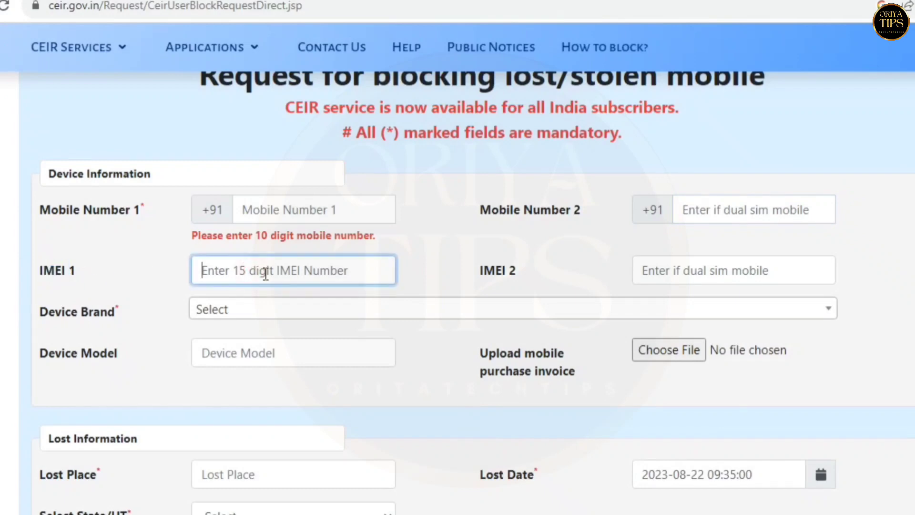
drag(477, 272, 537, 284)
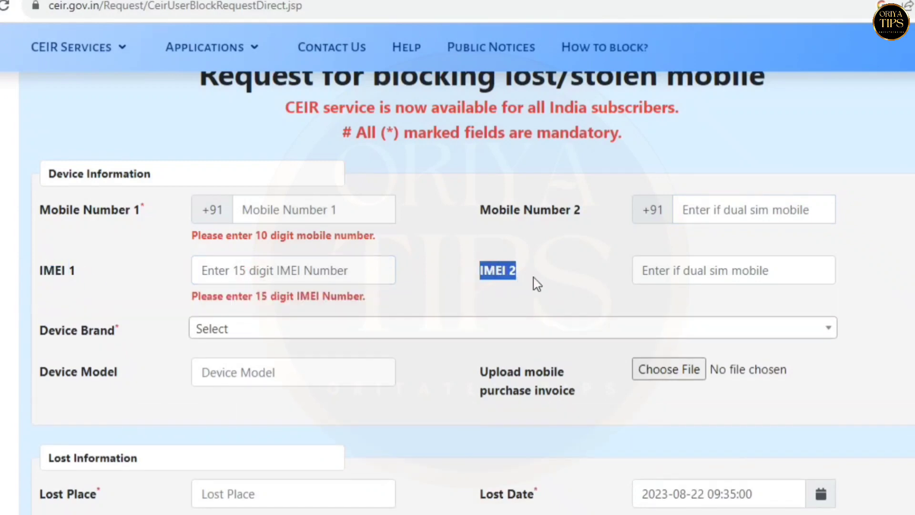
click(642, 270)
Step: Search the device brands for sams and choose Samsung as the lost phone's brand
drag(49, 333, 204, 334)
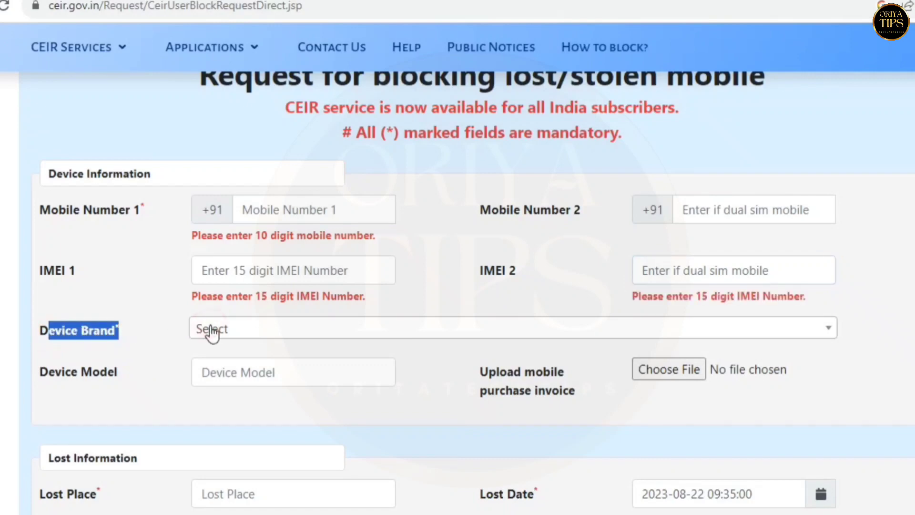
click(224, 329)
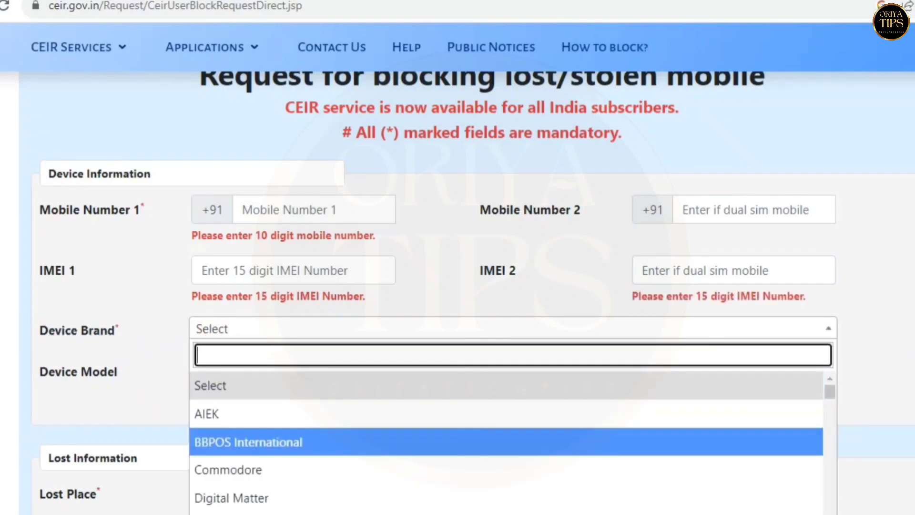
text(sams)
scroll(257, 419, down, 2)
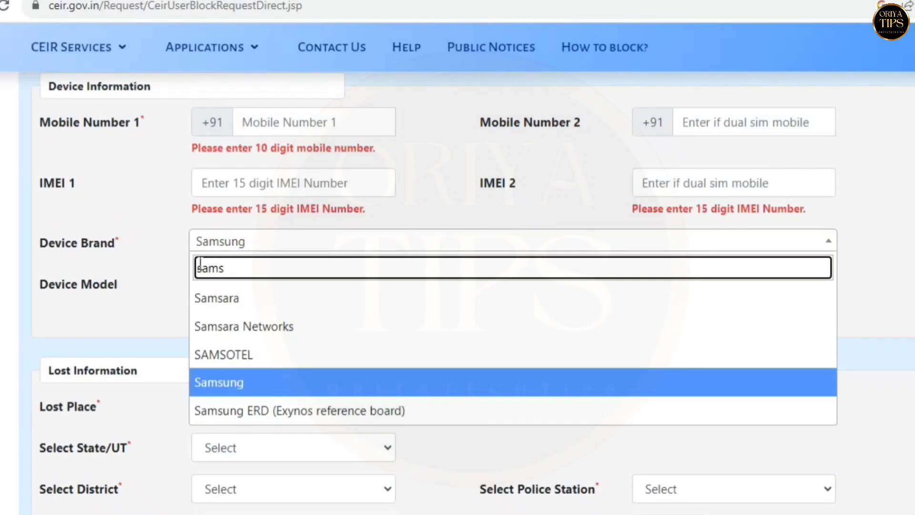
click(234, 382)
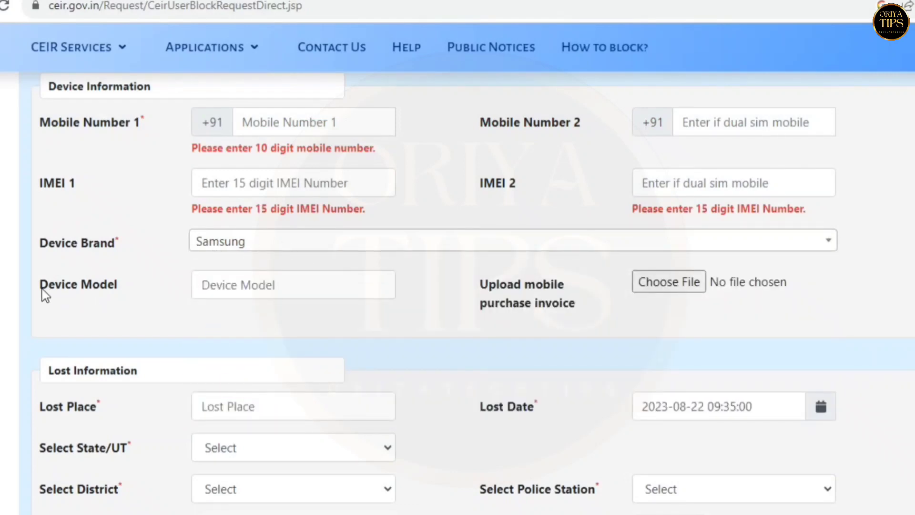
Step: Go through the Device Model field and the mobile purchase invoice upload
drag(37, 284, 118, 287)
click(232, 284)
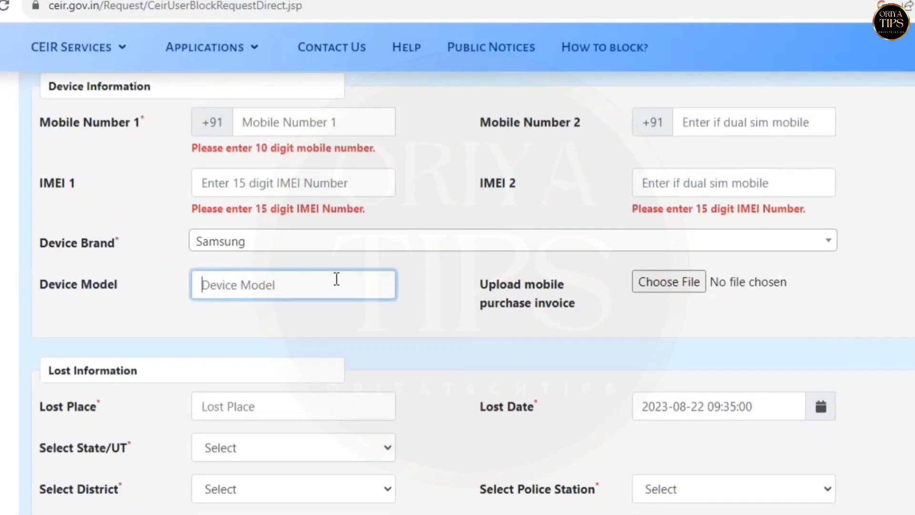
drag(482, 285, 614, 303)
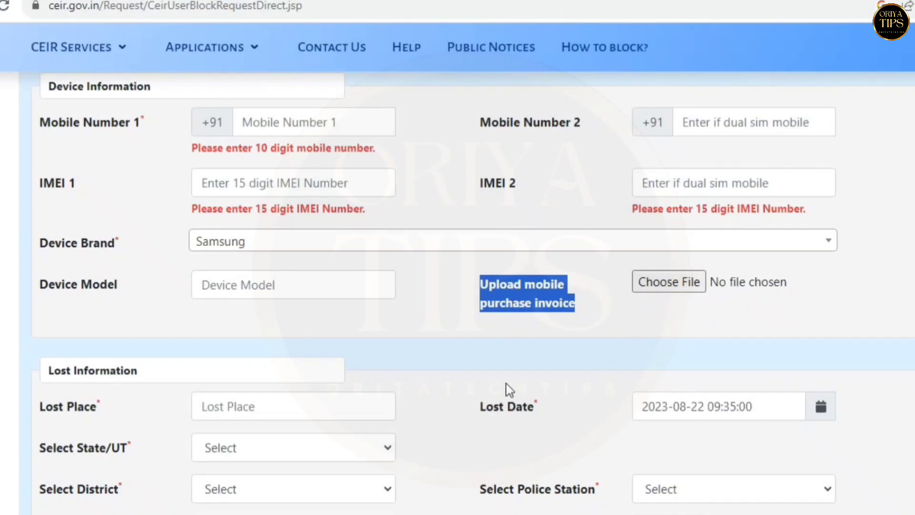
Step: Examine the Lost Information section's Lost Place and Lost Date fields
scroll(473, 292, down, 5)
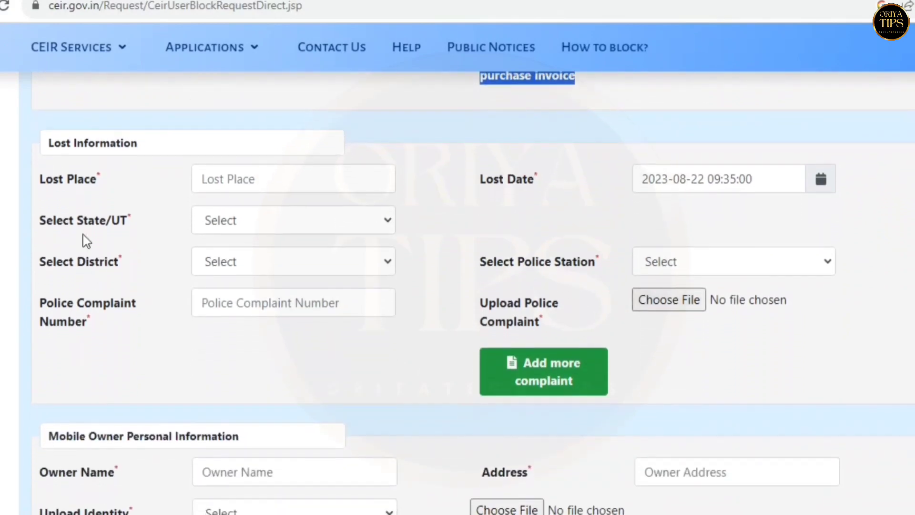
click(53, 142)
drag(55, 143, 146, 152)
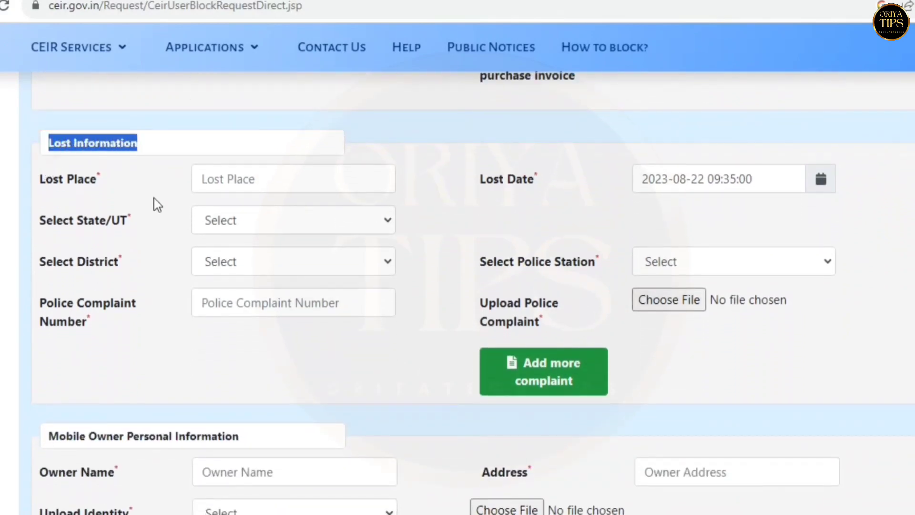
click(462, 150)
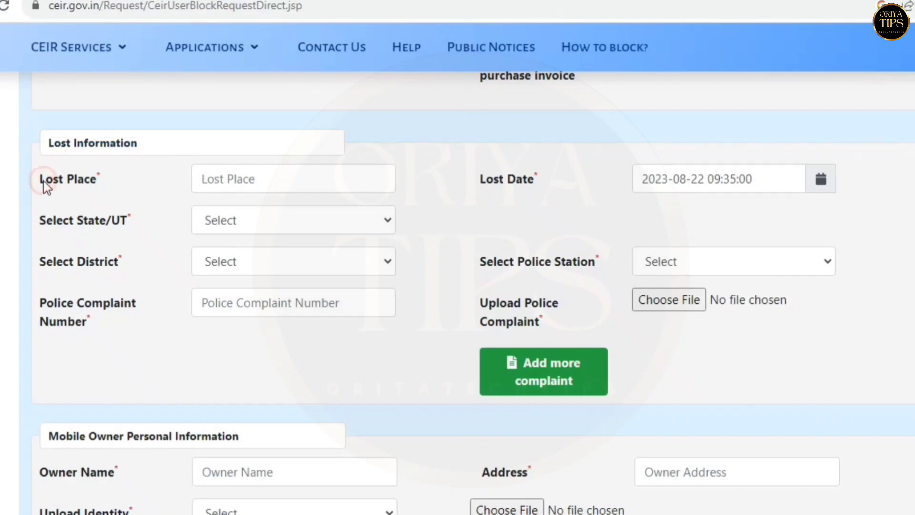
drag(44, 181, 92, 180)
click(220, 180)
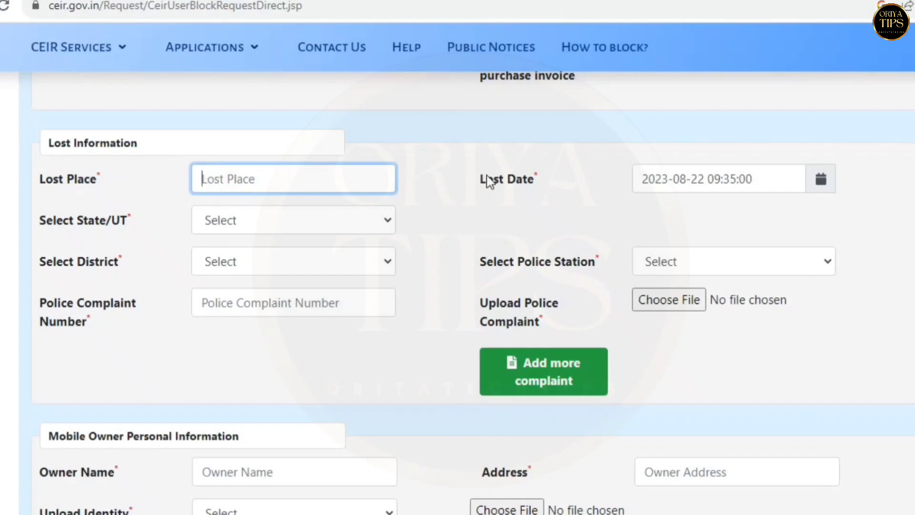
drag(486, 182, 623, 172)
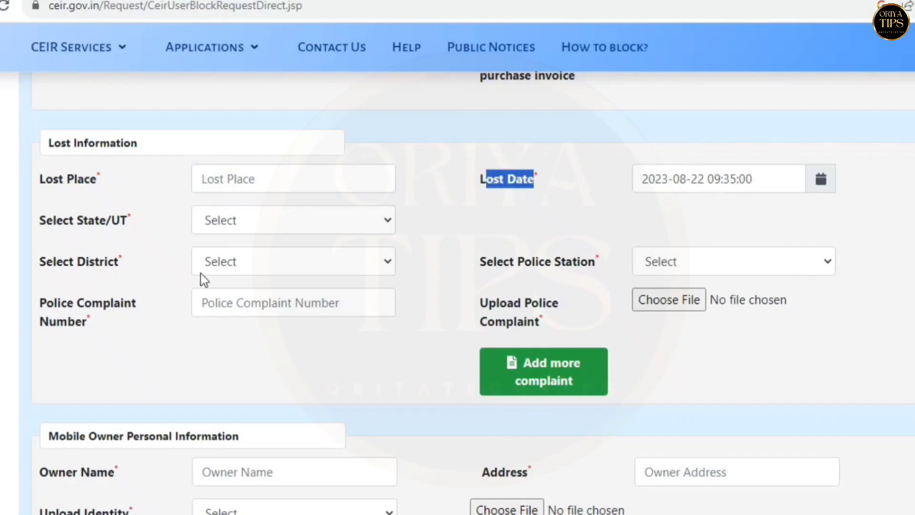
Step: Choose Orissa as the state where the phone was lost and go to the Select District field
click(36, 220)
drag(36, 220, 135, 221)
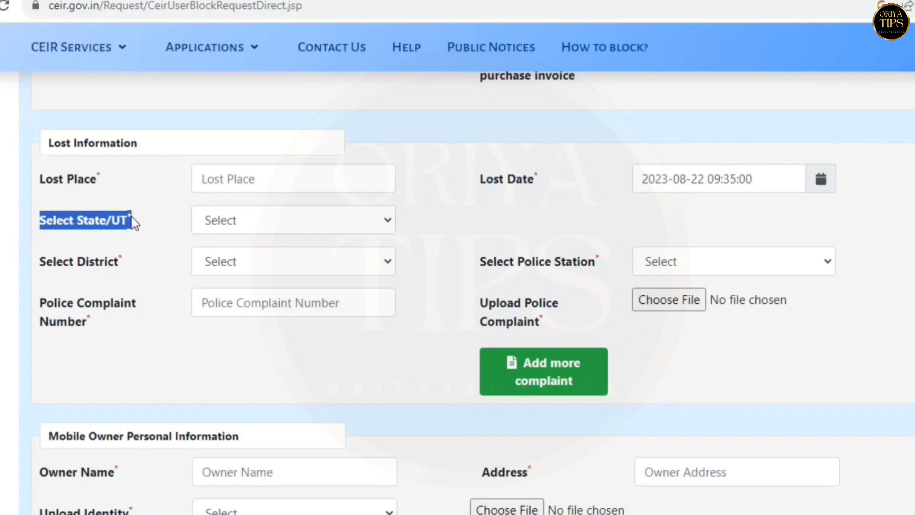
click(214, 224)
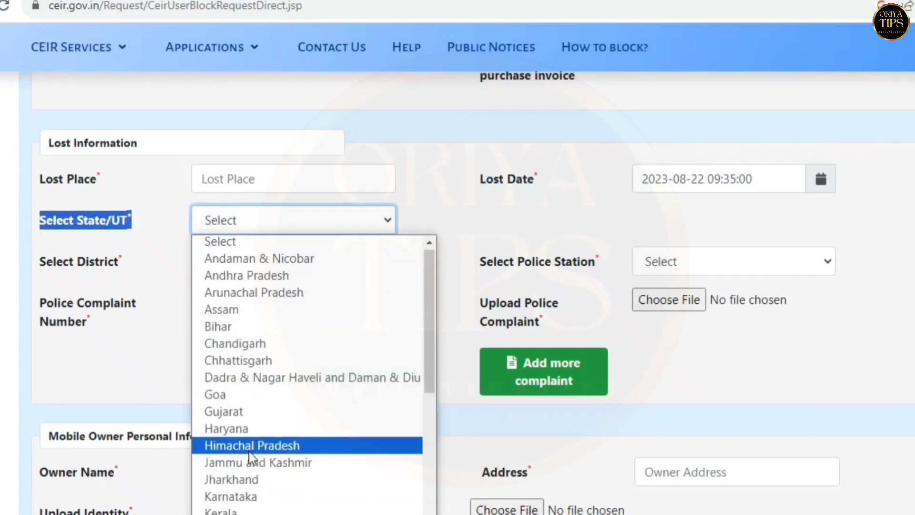
scroll(253, 462, down, 5)
click(241, 431)
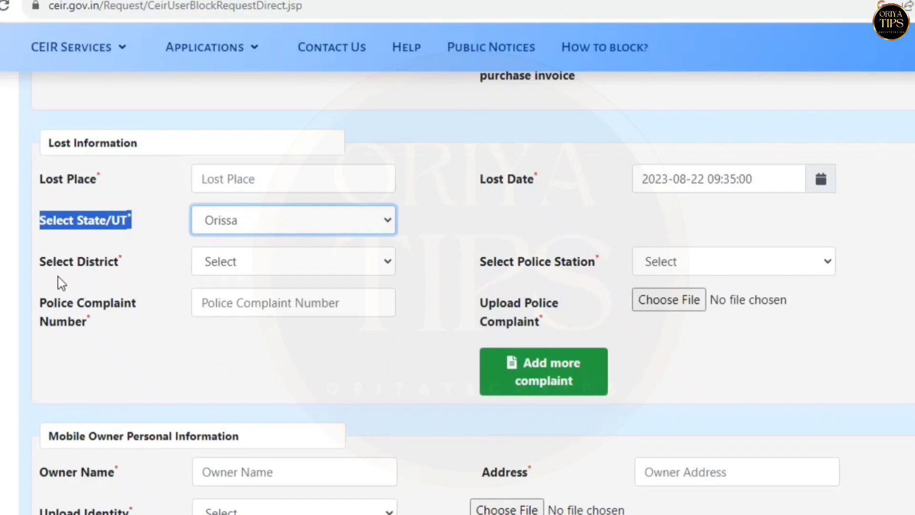
drag(46, 266, 125, 264)
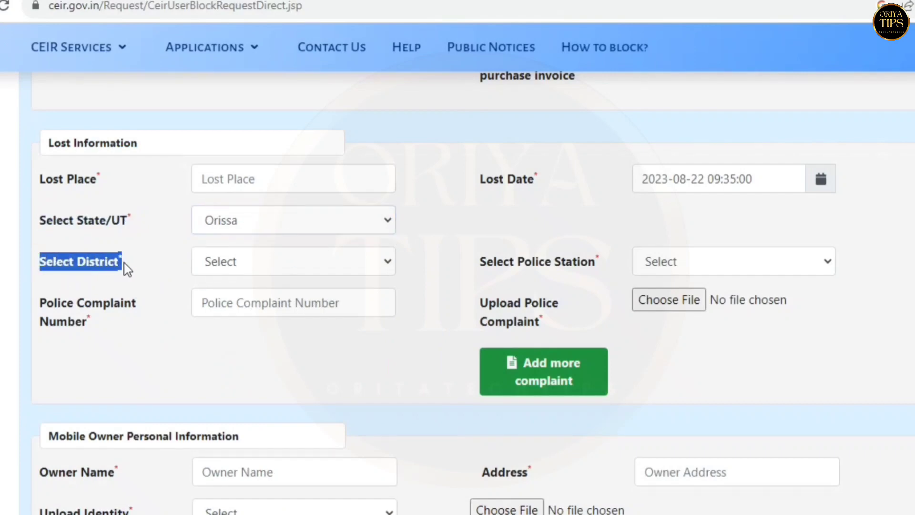
Step: Choose NUAPADA as the district where the phone was lost
click(224, 270)
scroll(234, 208, down, 8)
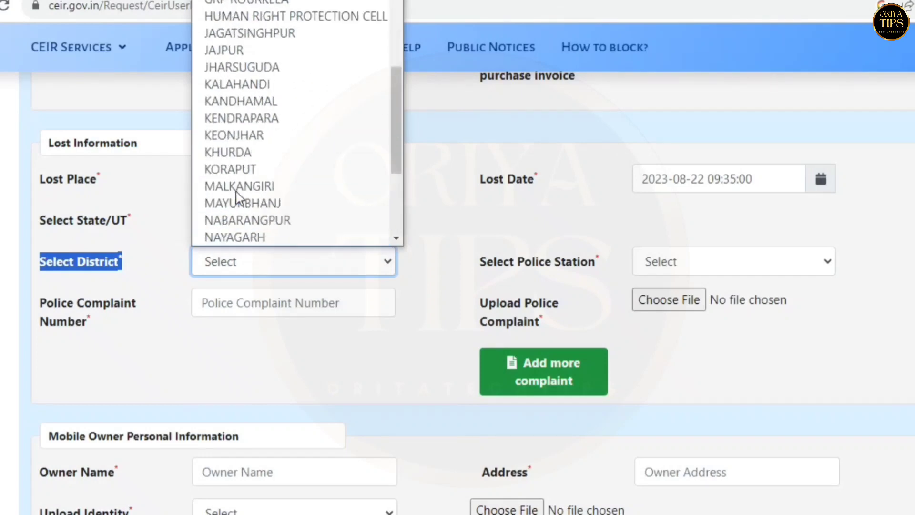
scroll(238, 169, up, 8)
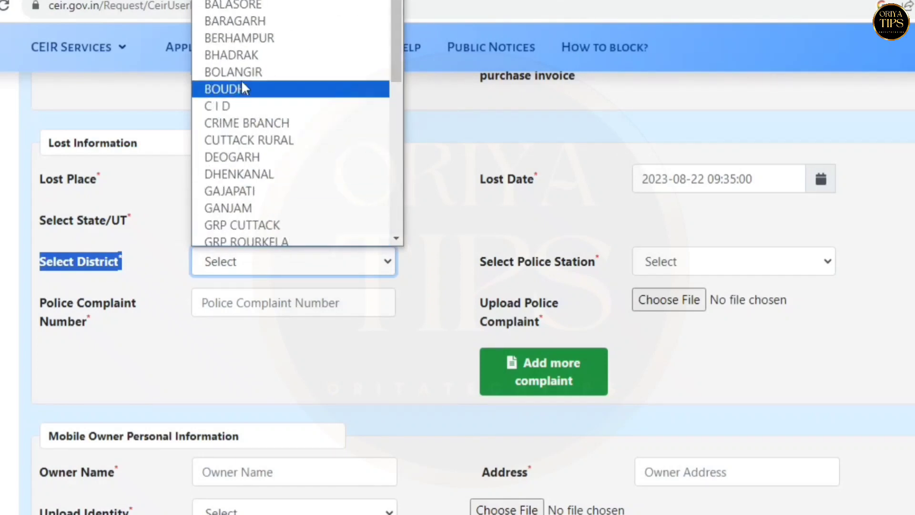
scroll(231, 176, down, 5)
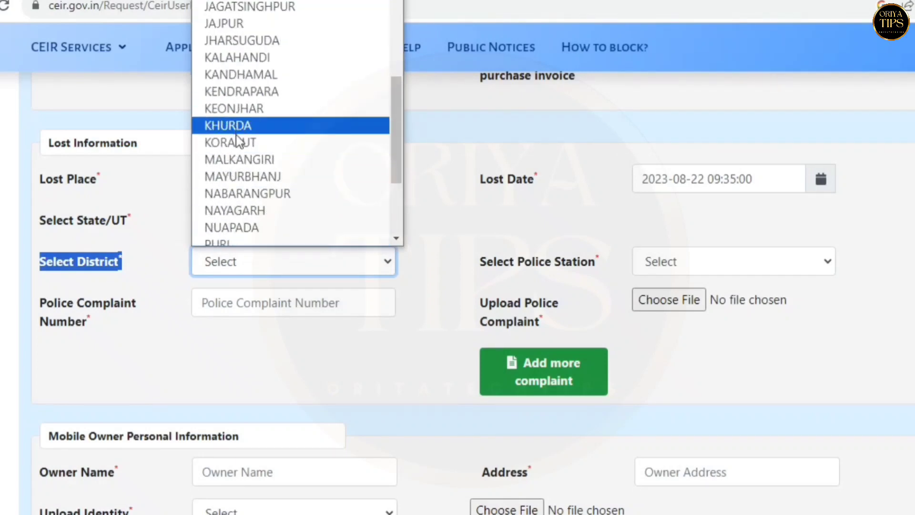
click(234, 227)
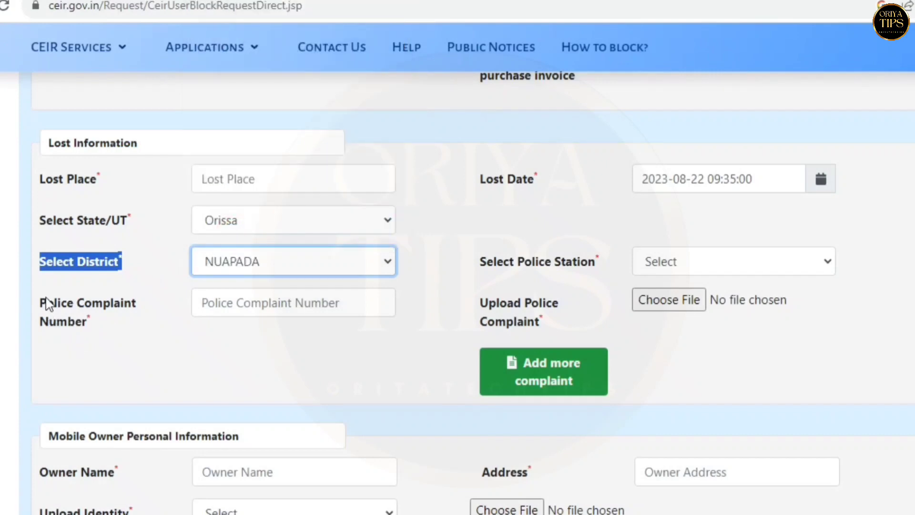
Step: Go to the Police Complaint Number field, choose JONK as the police station, and point out the police complaint upload
drag(44, 306, 148, 322)
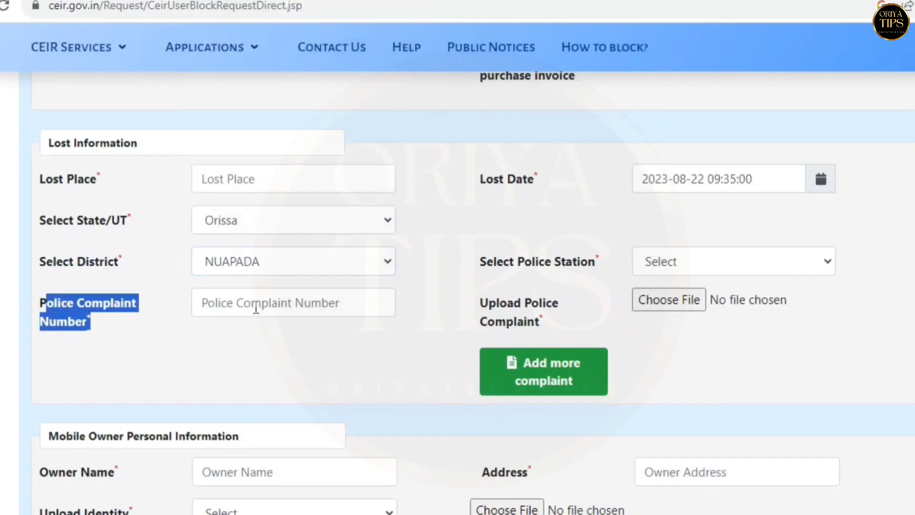
click(256, 307)
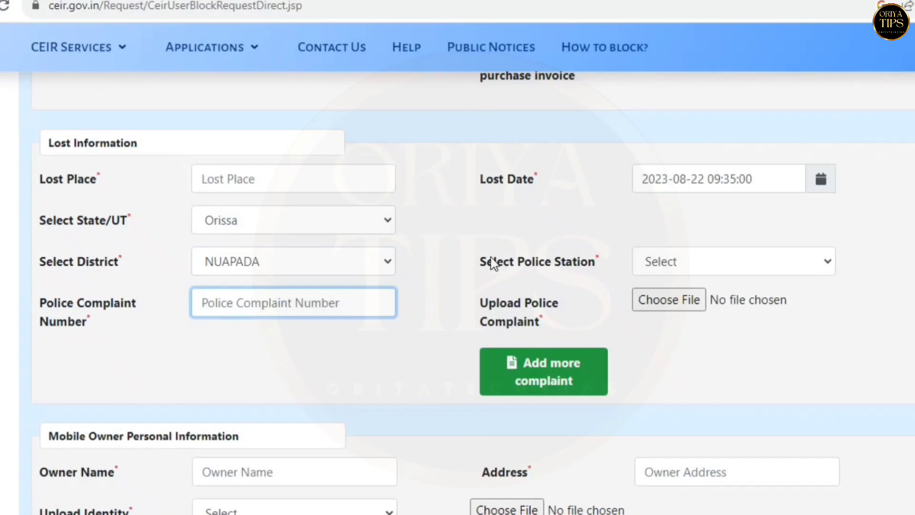
drag(487, 262, 601, 262)
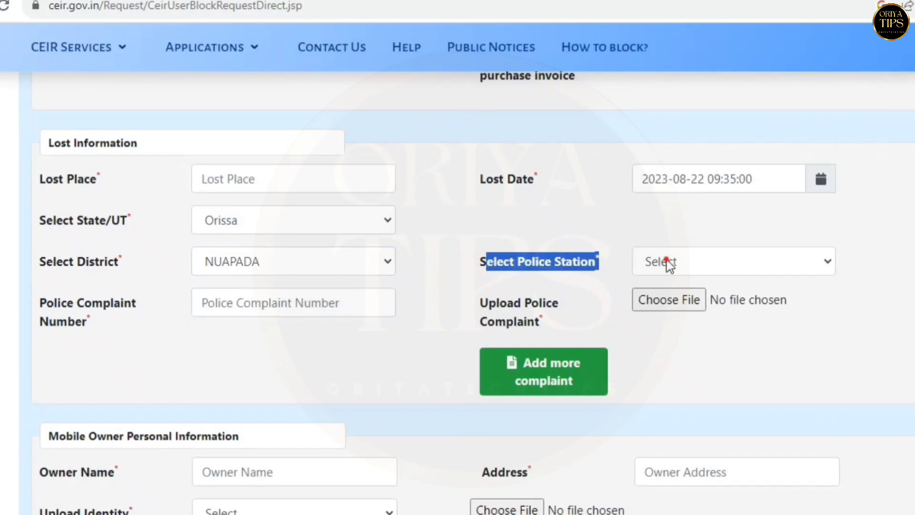
click(666, 261)
click(684, 353)
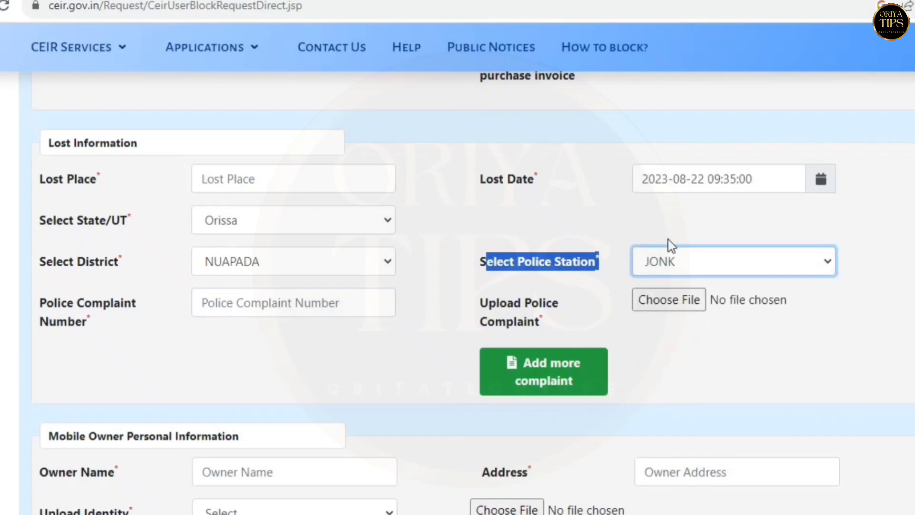
drag(484, 303, 567, 322)
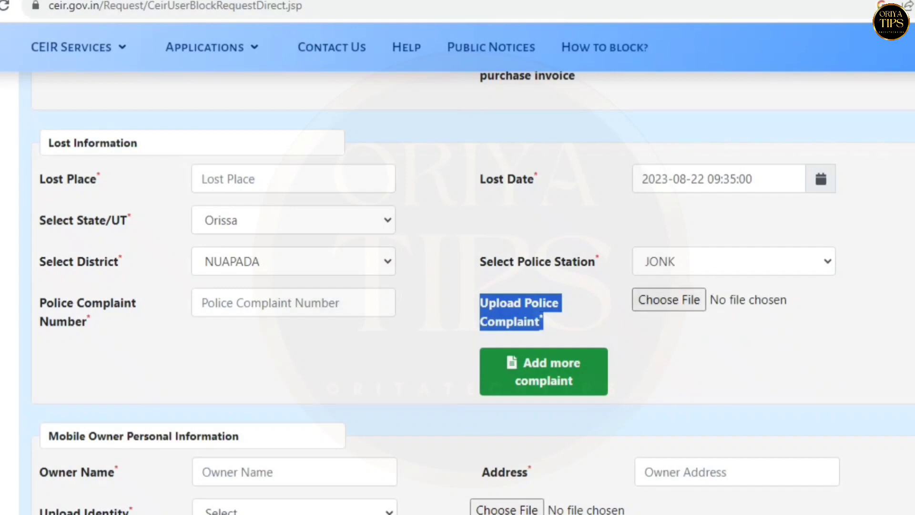
Step: Go through the Owner Name and Address fields in the Mobile Owner Personal Information section
scroll(451, 276, down, 7)
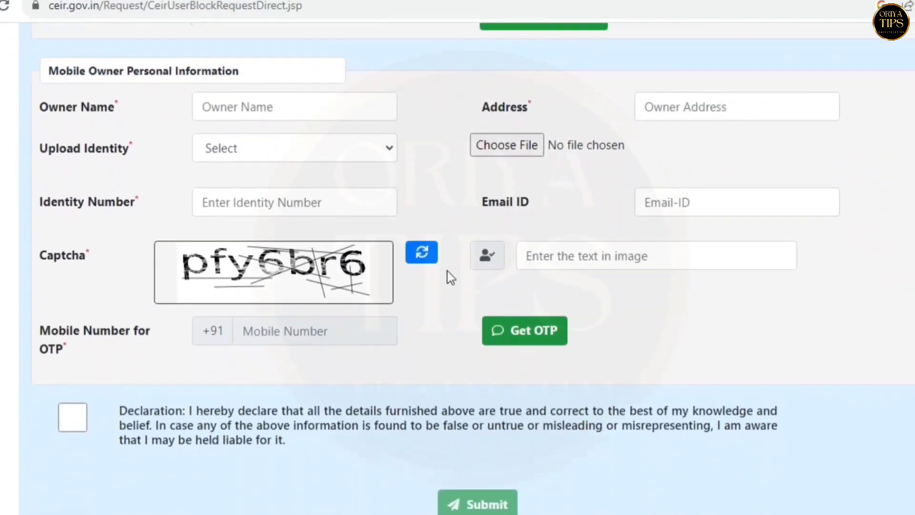
drag(49, 71, 257, 72)
click(273, 56)
drag(35, 110, 117, 112)
click(260, 105)
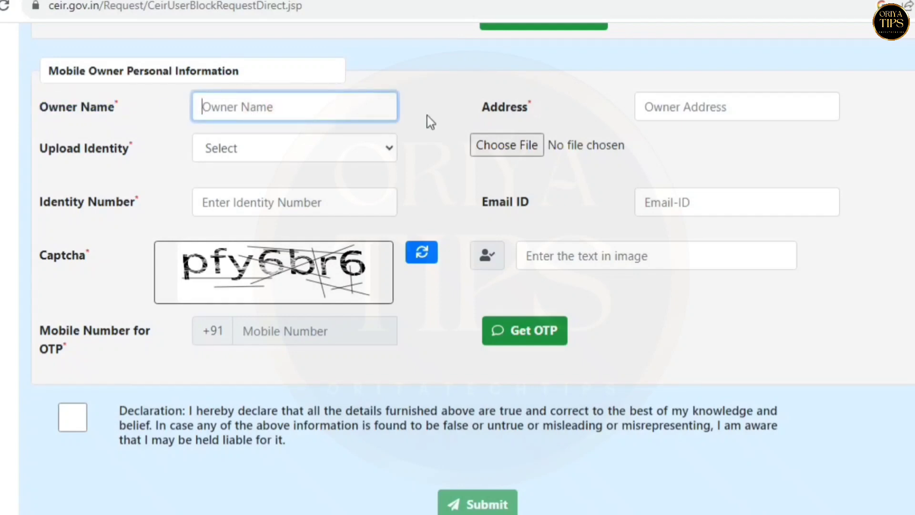
drag(481, 107, 582, 113)
click(685, 108)
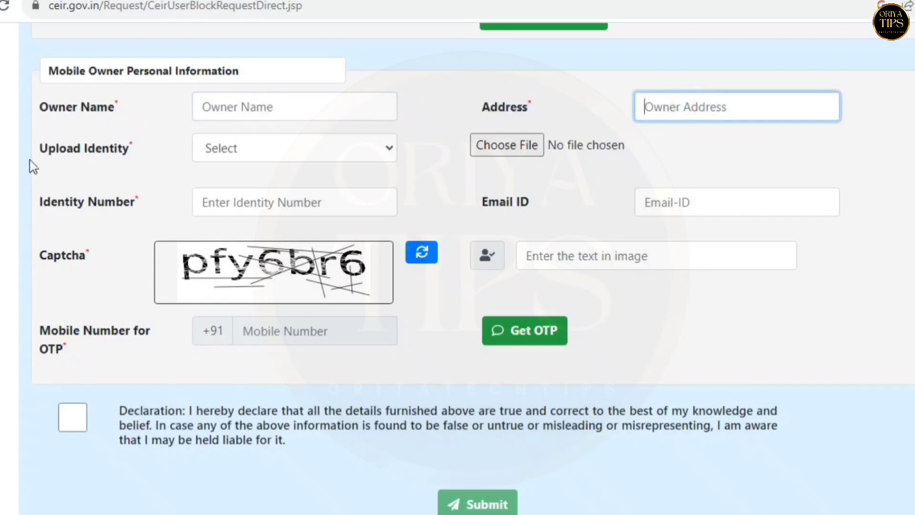
Step: Choose Aadhaar ID as the mobile owner's identity document for upload
click(46, 150)
drag(47, 152, 122, 155)
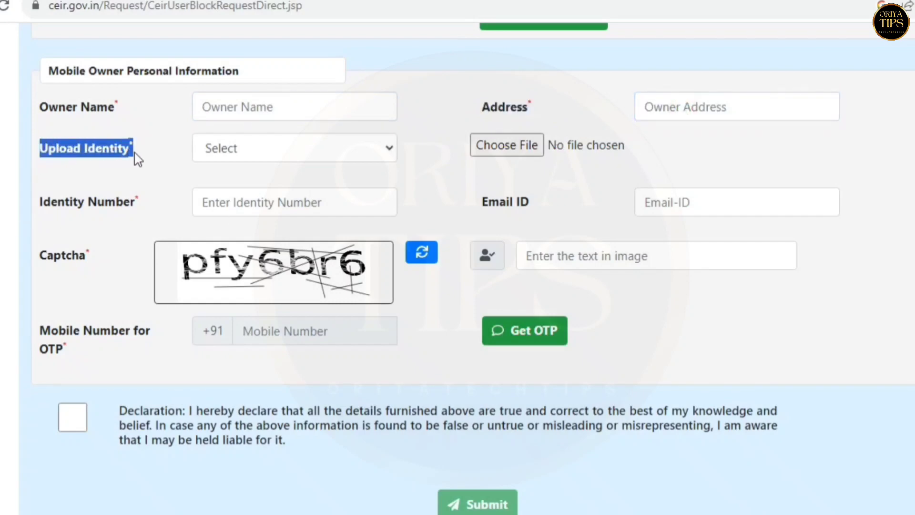
click(218, 150)
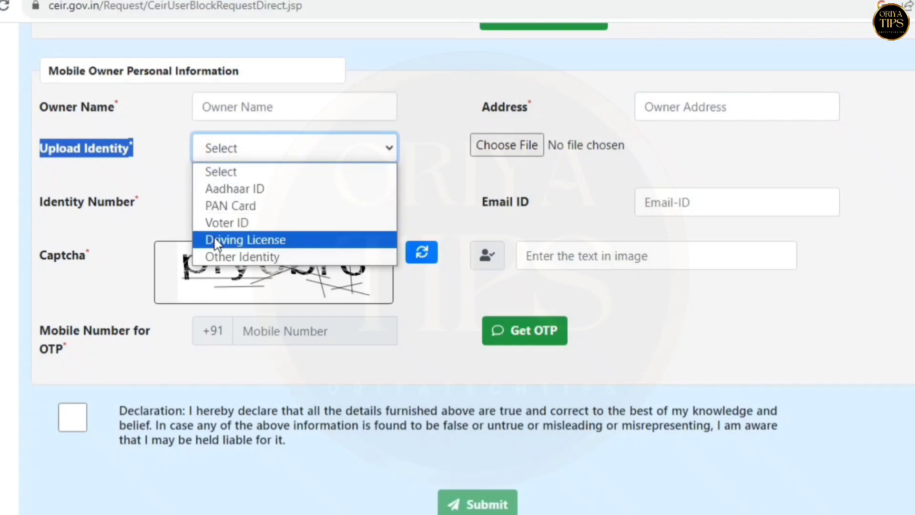
click(228, 188)
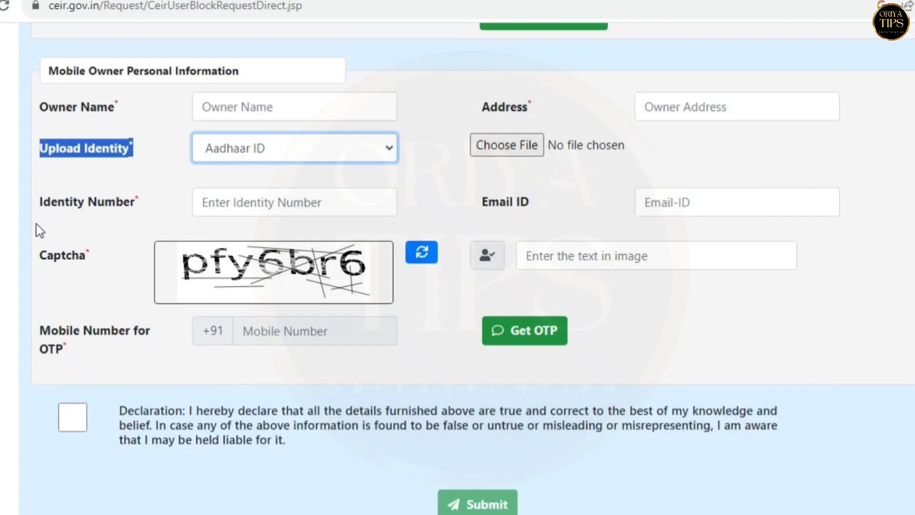
Step: Go through the owner's Identity Number and Email ID fields
drag(37, 203, 152, 209)
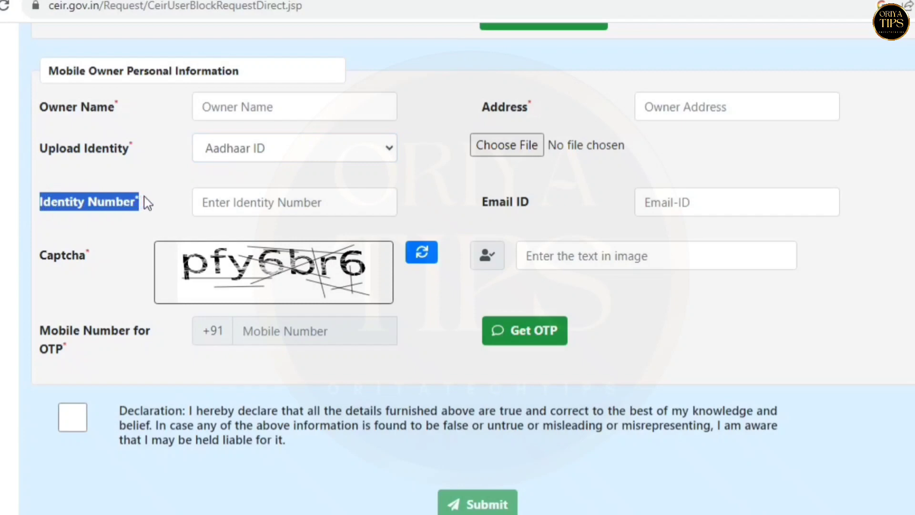
click(270, 211)
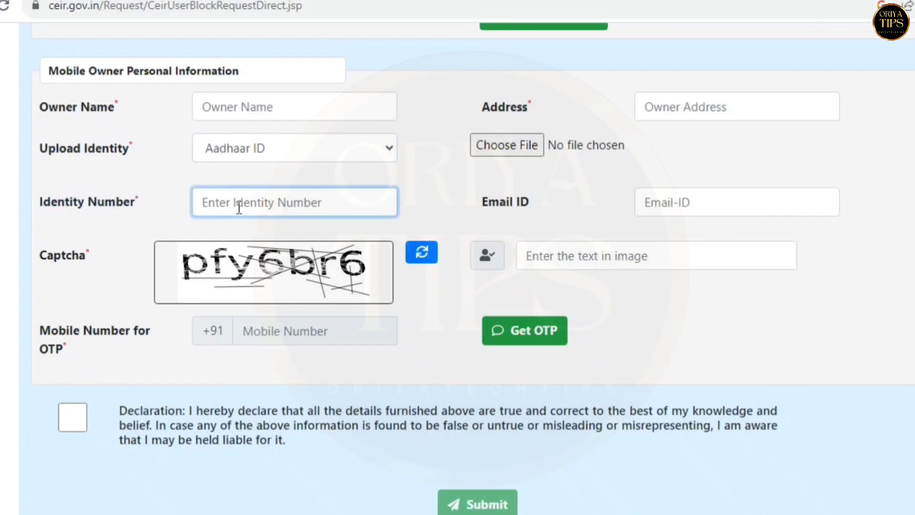
drag(481, 201, 637, 196)
click(660, 201)
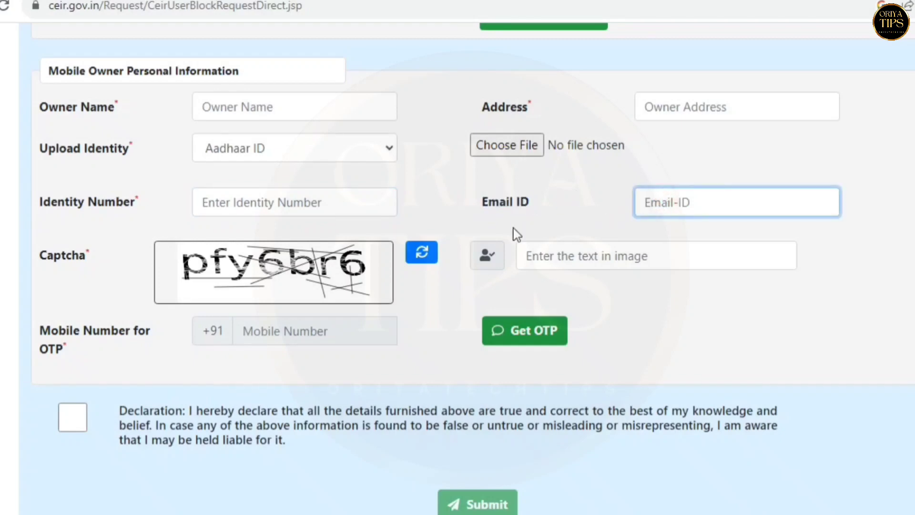
Step: Go through the Captcha and Mobile Number for OTP fields, and accept the declaration that the furnished details are true
drag(40, 255, 80, 256)
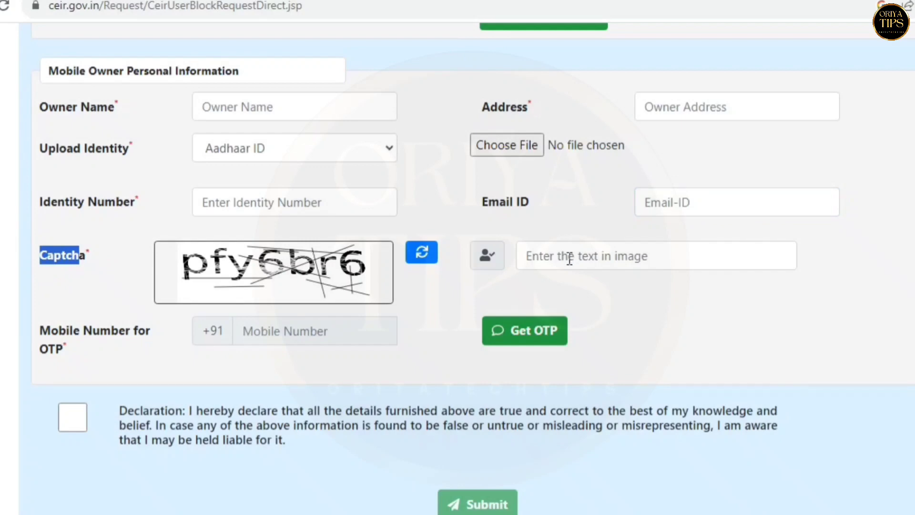
drag(40, 330, 156, 343)
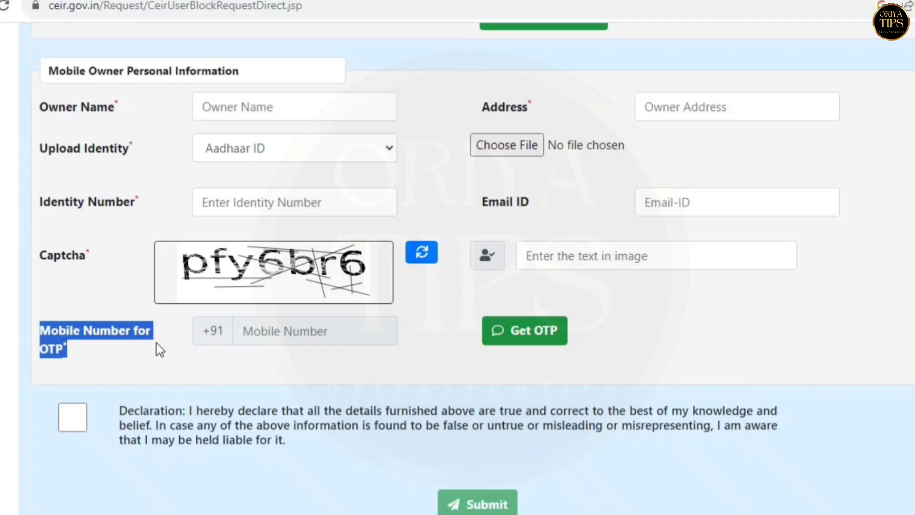
click(293, 329)
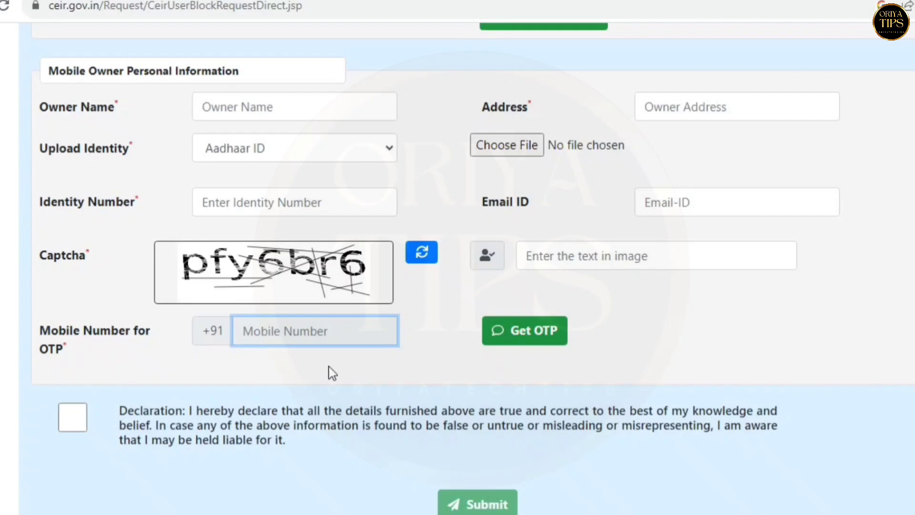
click(73, 426)
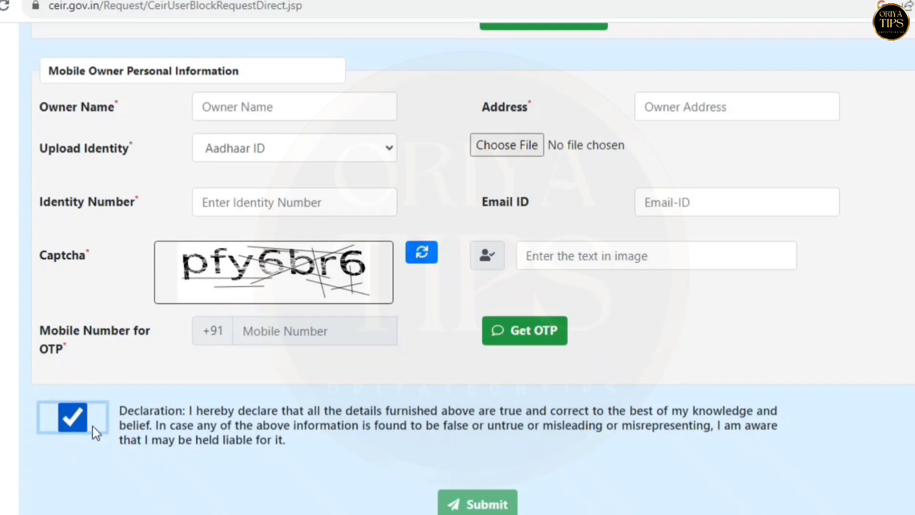